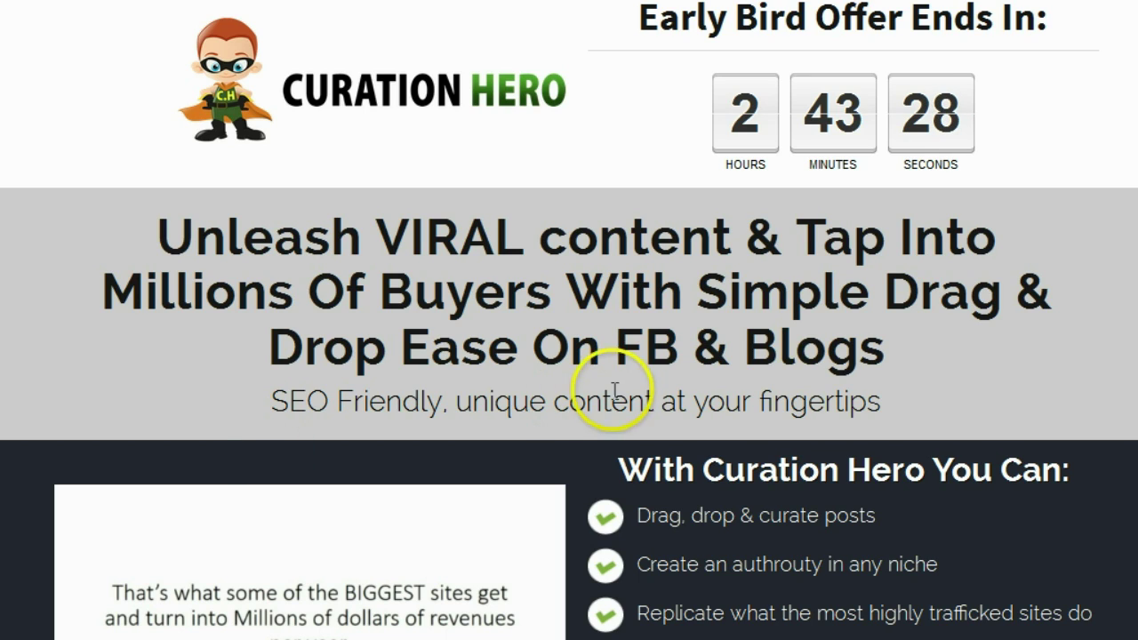
- Review the Curation Hero sales page from the headline to the Basic, Plus and Platinum pricing table
{"action": "scroll", "coordinate": [604, 364], "scroll_direction": "down", "scroll_amount": 10}
{"action": "scroll", "coordinate": [599, 380], "scroll_direction": "down", "scroll_amount": 15}
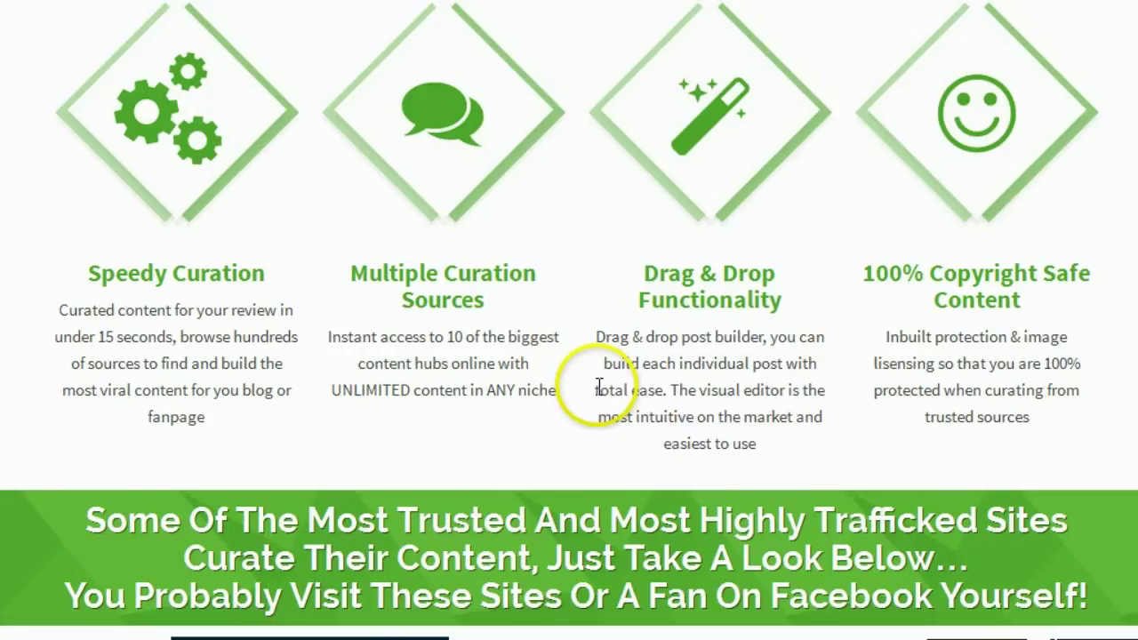
{"action": "scroll", "coordinate": [597, 382], "scroll_direction": "down", "scroll_amount": 15}
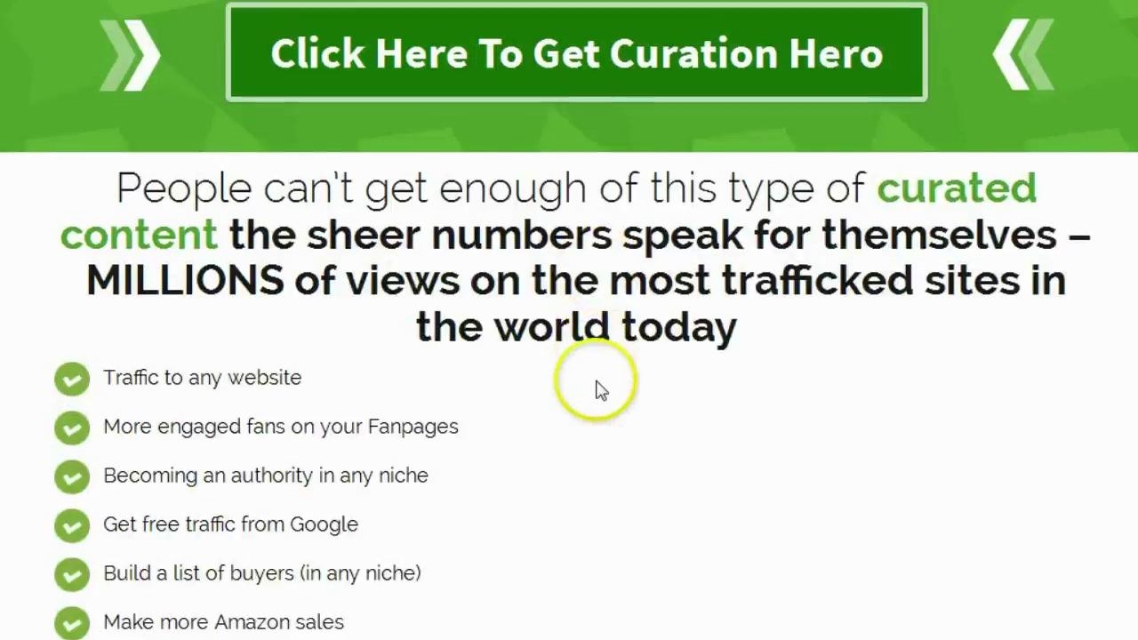
{"action": "scroll", "coordinate": [598, 397], "scroll_direction": "down", "scroll_amount": 15}
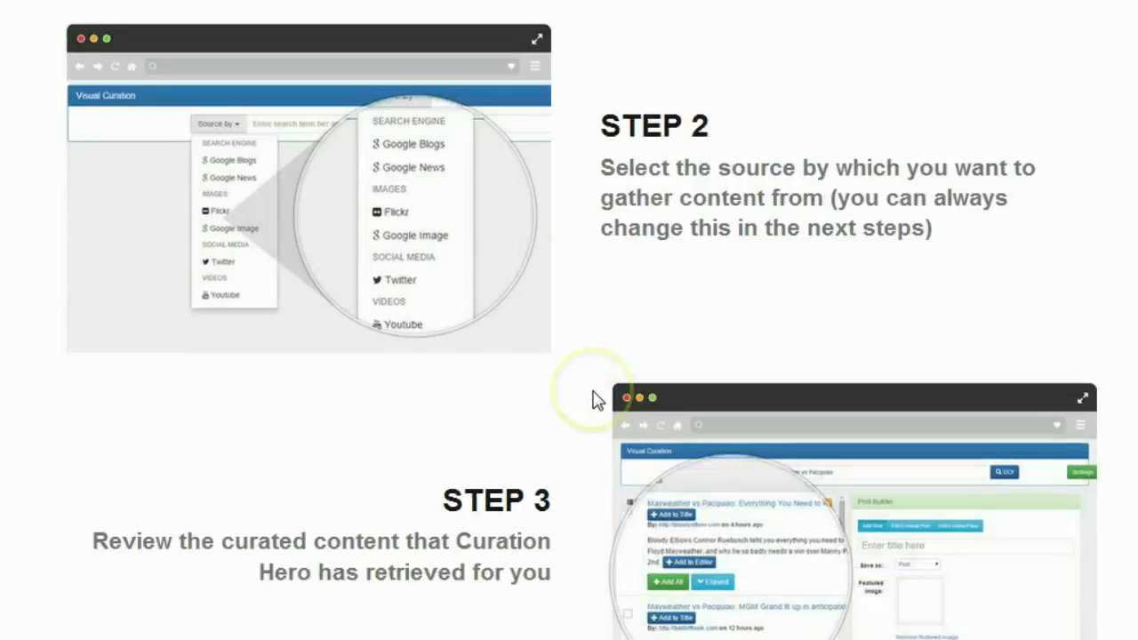
{"action": "scroll", "coordinate": [592, 395], "scroll_direction": "down", "scroll_amount": 15}
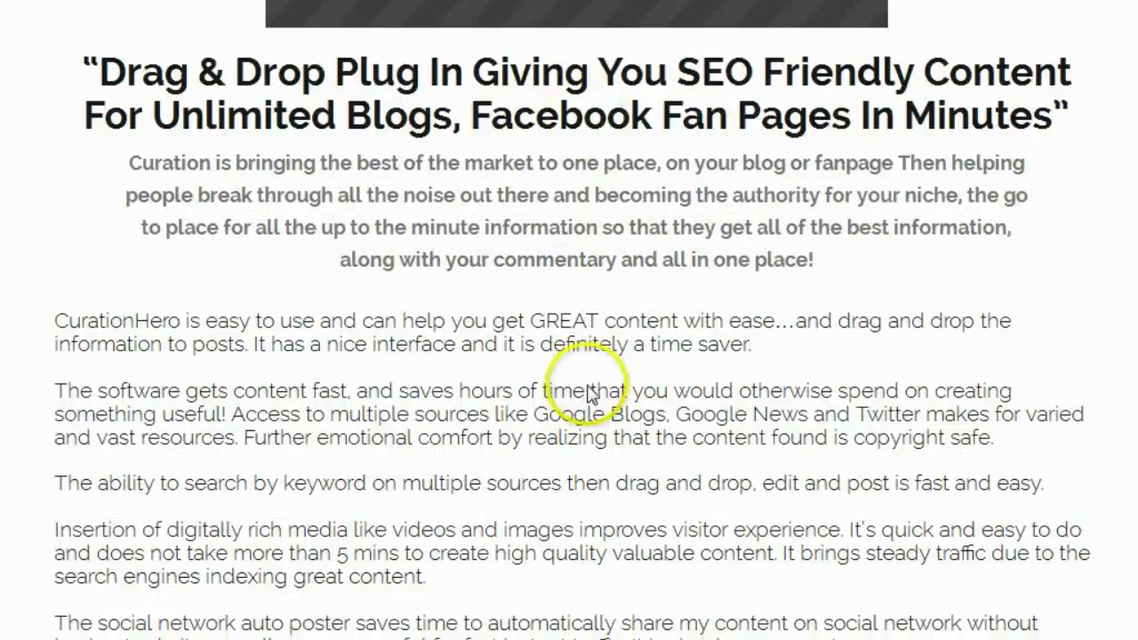
{"action": "scroll", "coordinate": [591, 396], "scroll_direction": "down", "scroll_amount": 15}
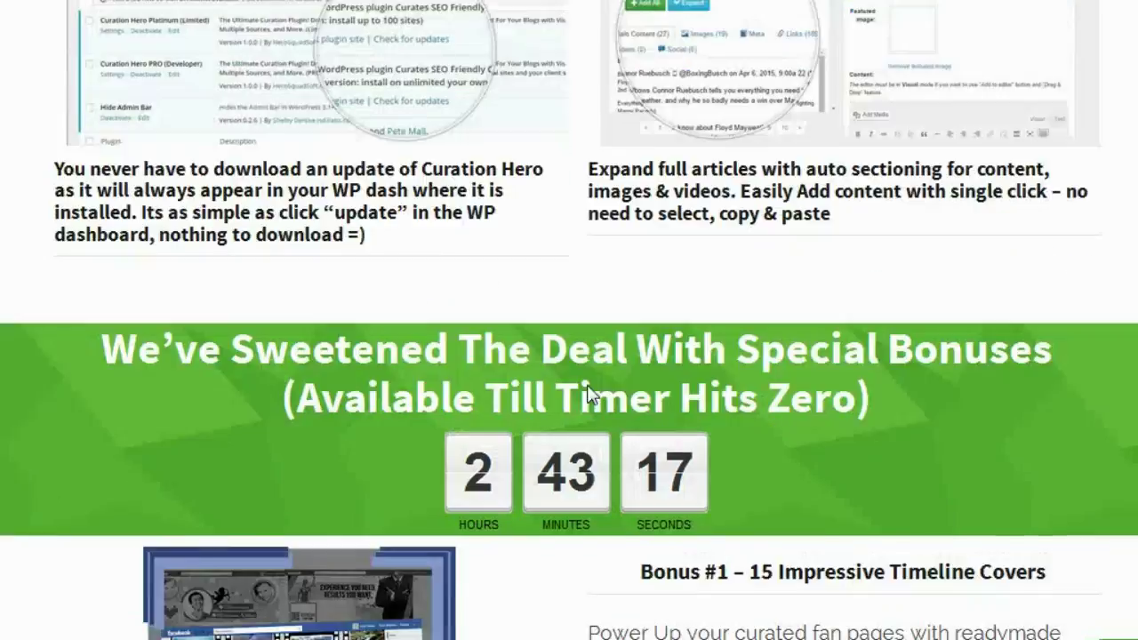
{"action": "scroll", "coordinate": [592, 395], "scroll_direction": "down", "scroll_amount": 15}
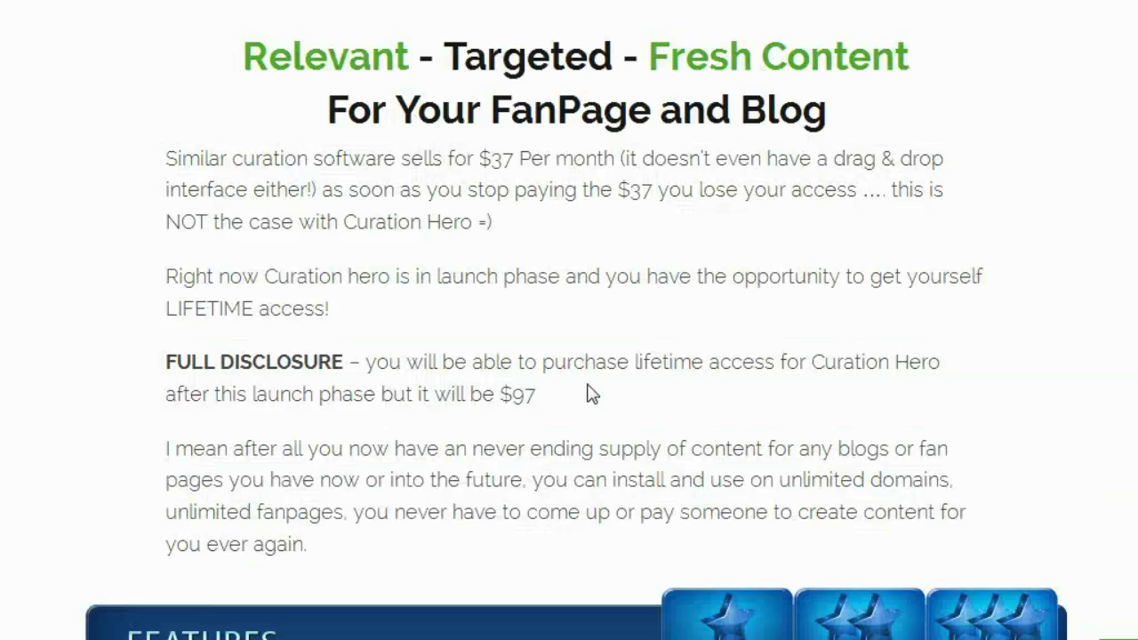
{"action": "scroll", "coordinate": [585, 449], "scroll_direction": "down", "scroll_amount": 10}
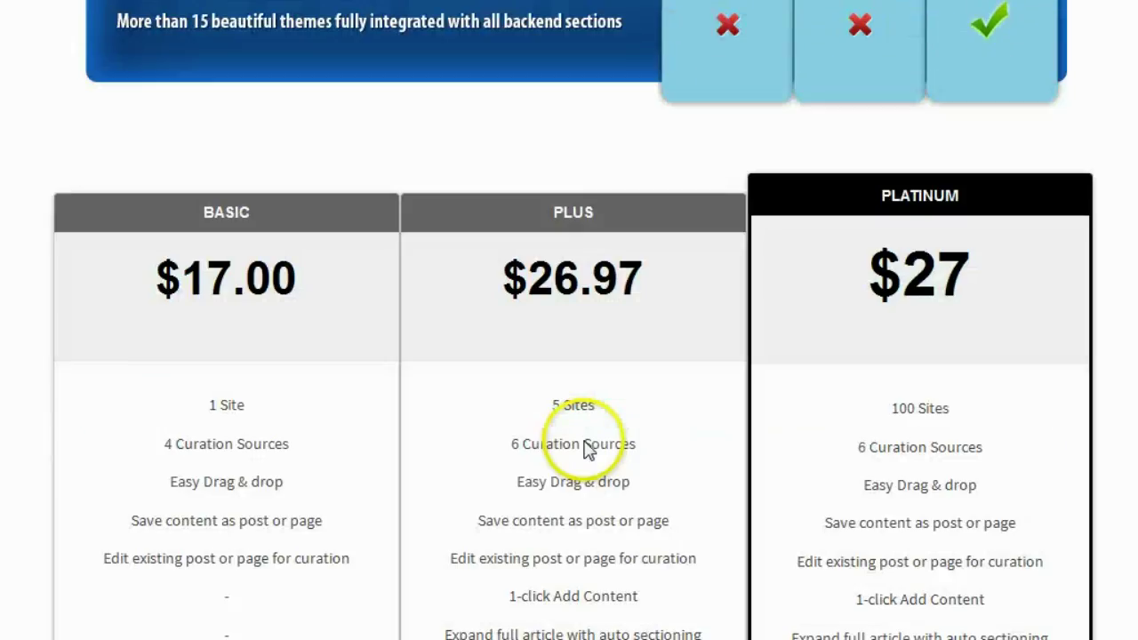
{"action": "scroll", "coordinate": [586, 452], "scroll_direction": "down", "scroll_amount": 3}
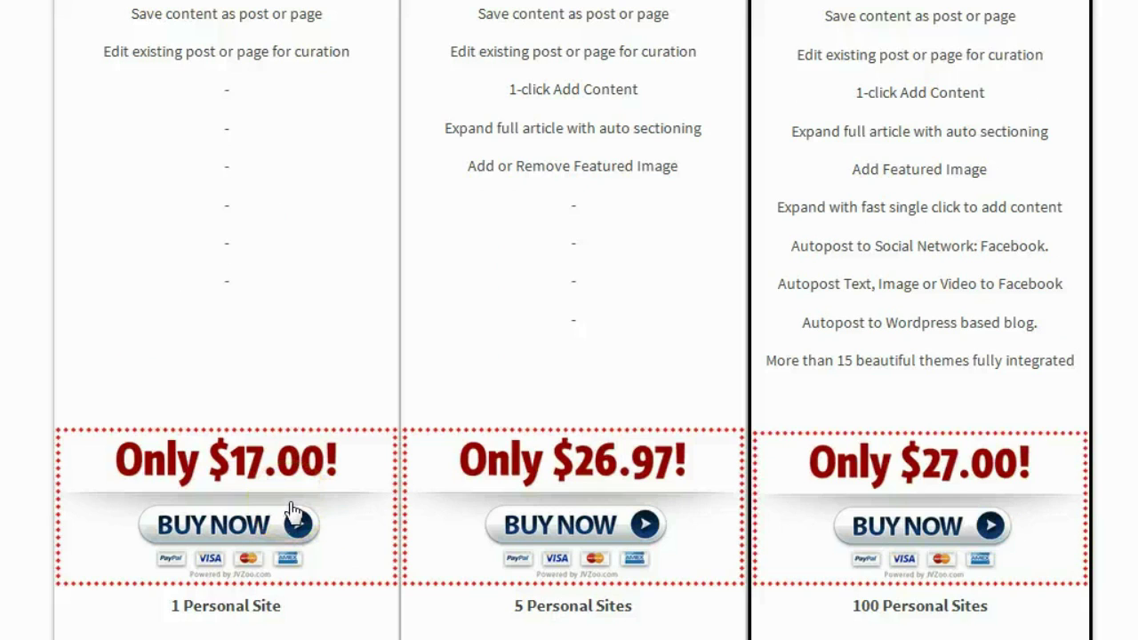
- Order the Basic plan for one personal site at $17.00 and choose to check out with PayPal
{"action": "left_click", "coordinate": [272, 521]}
{"action": "left_click", "coordinate": [276, 513]}
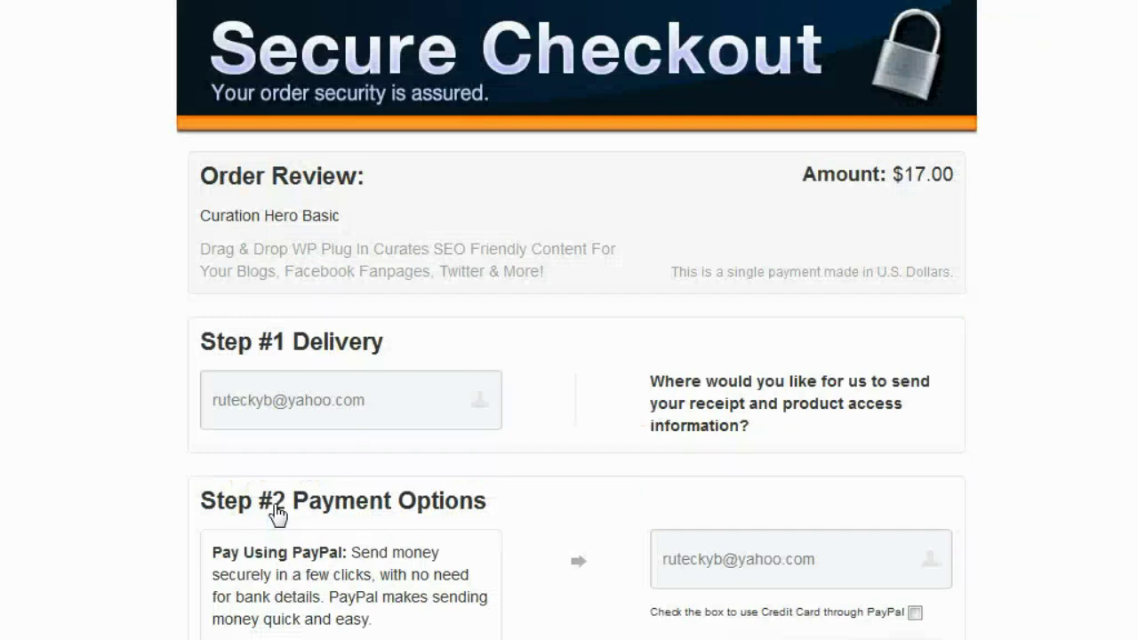
{"action": "left_click", "coordinate": [447, 332]}
{"action": "scroll", "coordinate": [470, 330], "scroll_direction": "down", "scroll_amount": 2}
{"action": "left_click", "coordinate": [707, 427]}
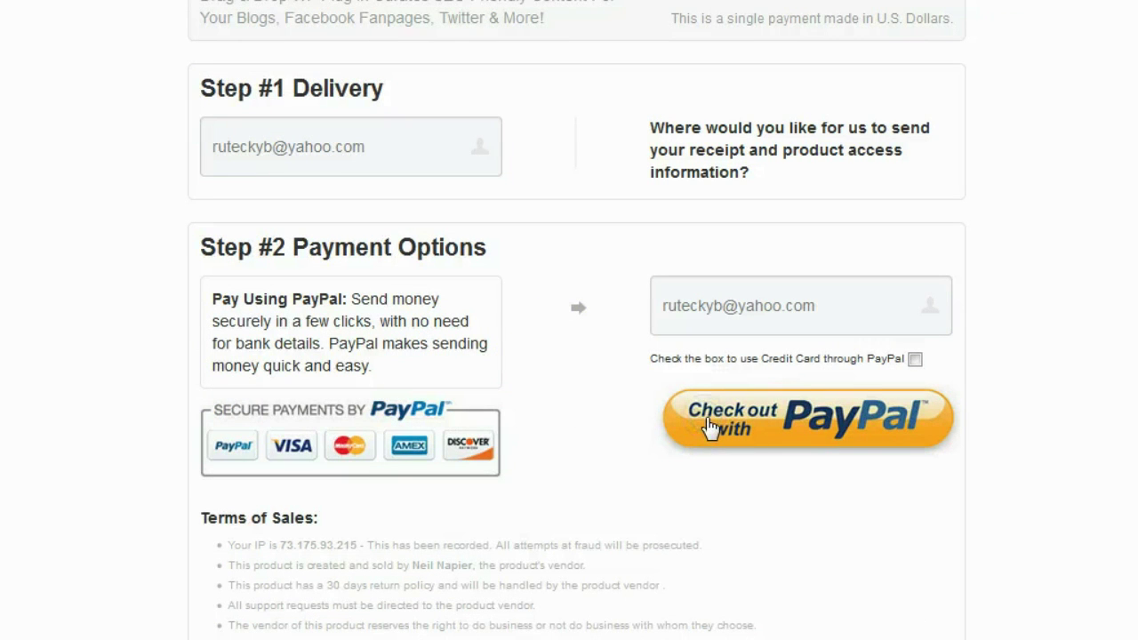
- Continue through PayPal to the payment review and pay the $17.00 from the PayPal balance
{"action": "left_click", "coordinate": [680, 428]}
{"action": "left_click", "coordinate": [638, 463]}
{"action": "left_click", "coordinate": [639, 457]}
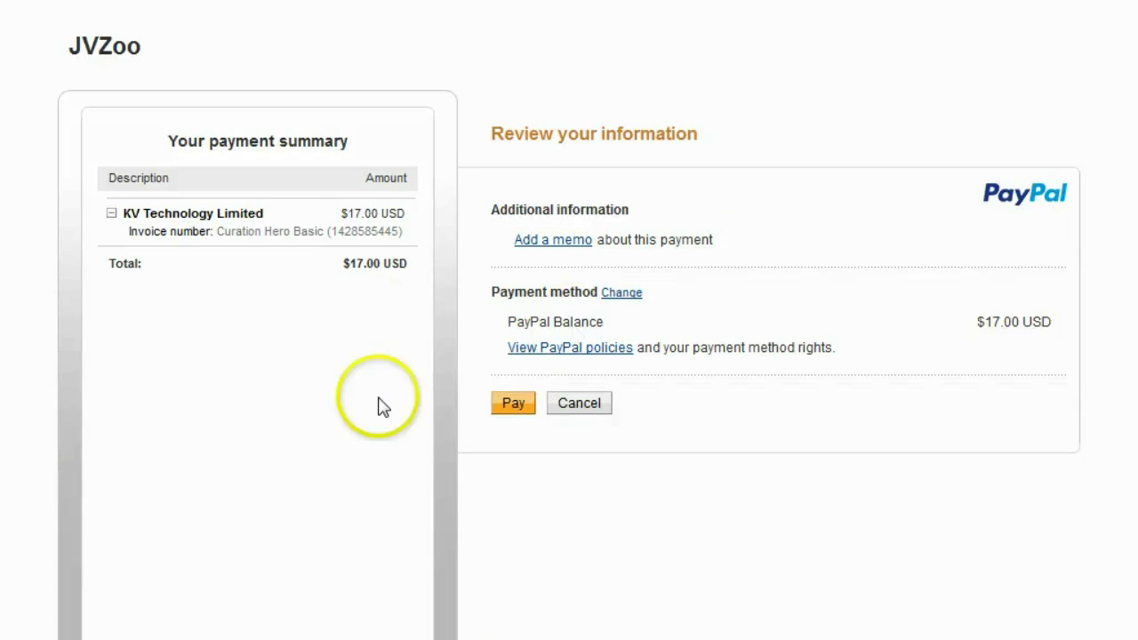
{"action": "left_click", "coordinate": [514, 405]}
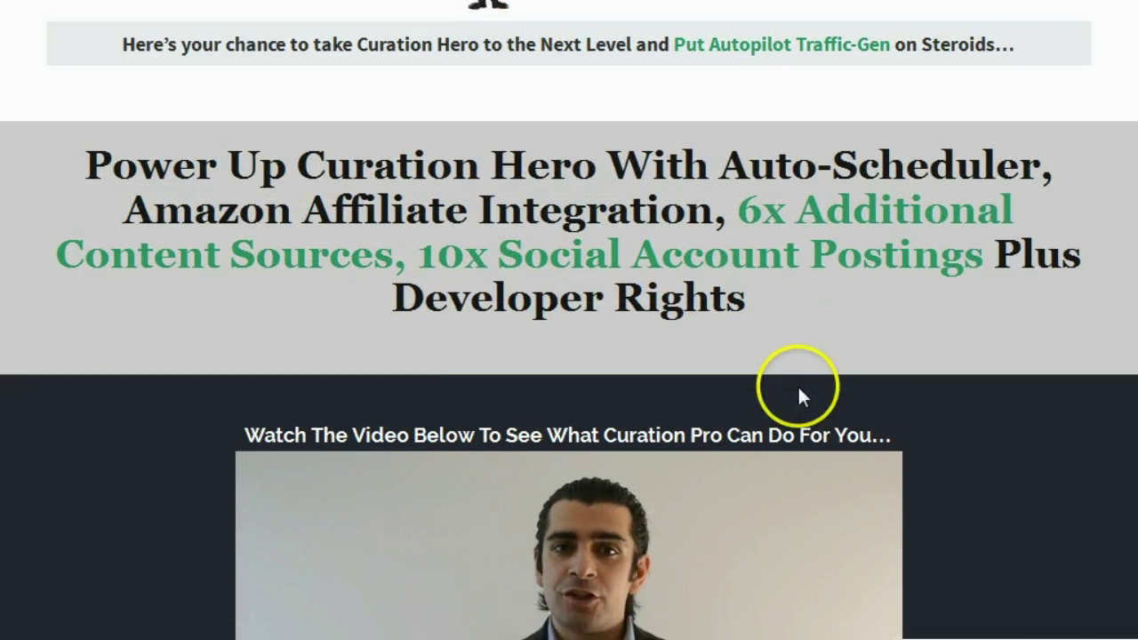
- Pause the Curation Pro video, then decline the $57.00 Pro upgrade and the $87.00 Curation Press theme
{"action": "left_click", "coordinate": [283, 463]}
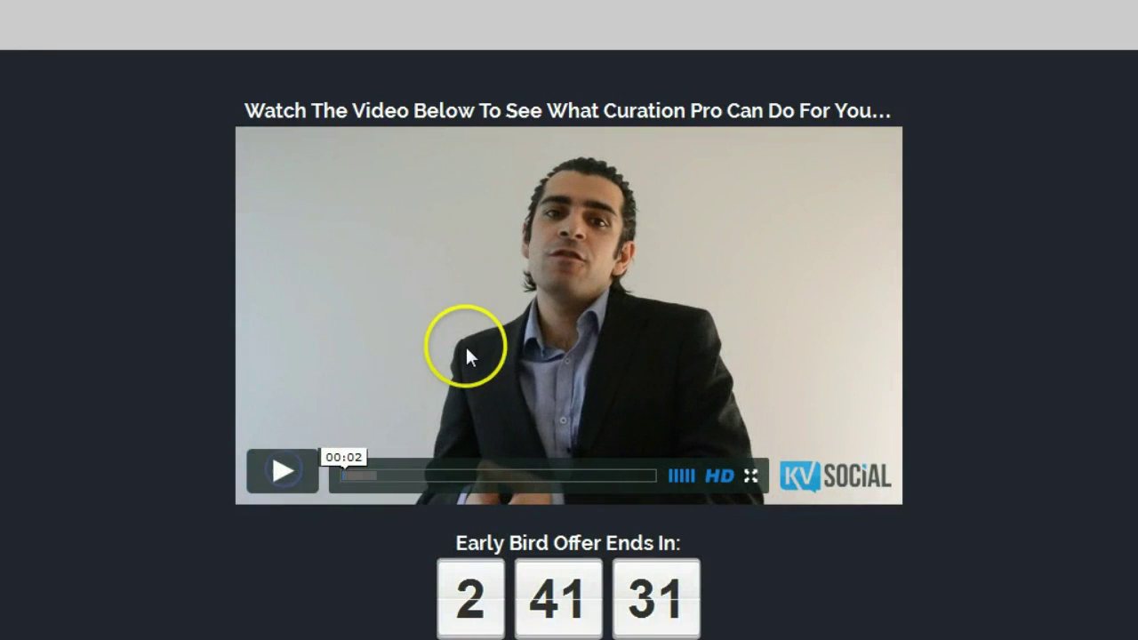
{"action": "scroll", "coordinate": [465, 344], "scroll_direction": "up", "scroll_amount": 4}
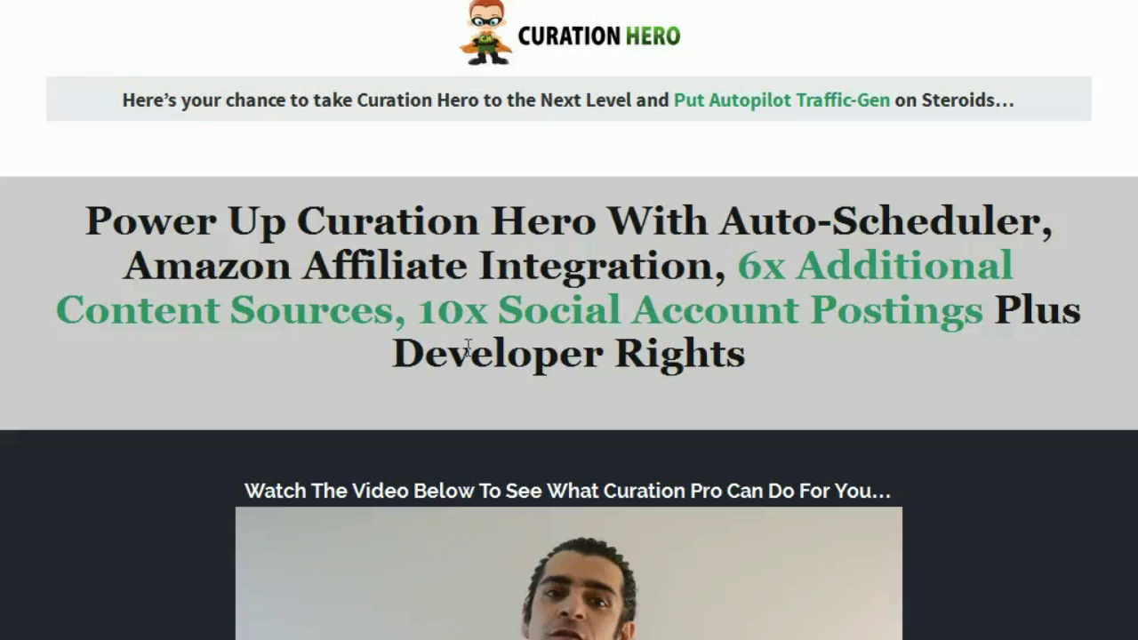
{"action": "scroll", "coordinate": [631, 239], "scroll_direction": "down", "scroll_amount": 11}
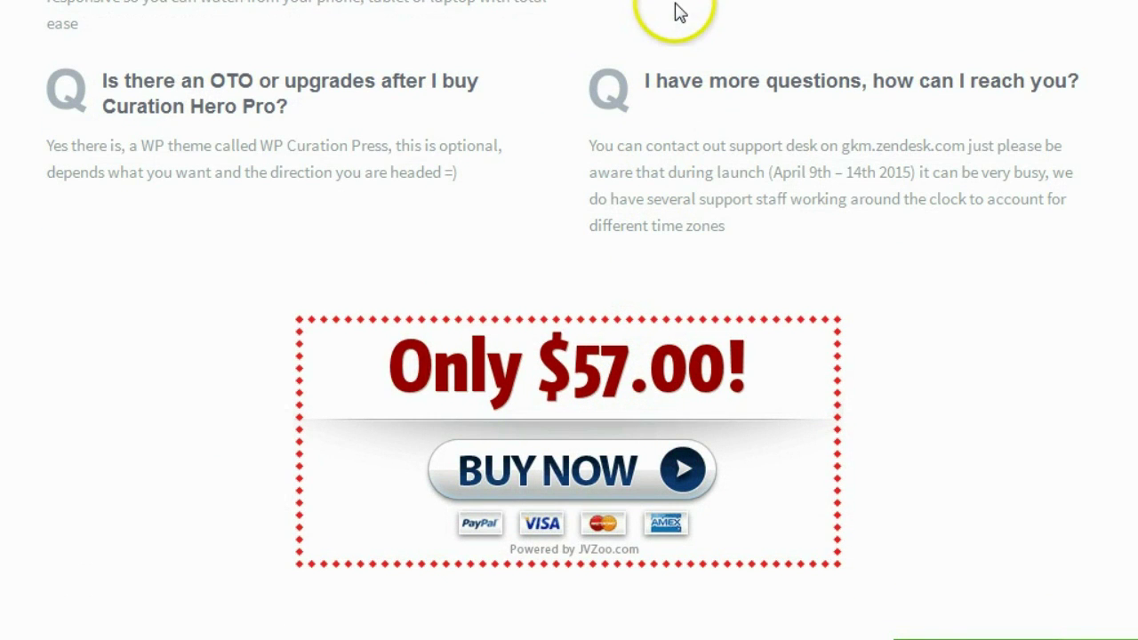
{"action": "scroll", "coordinate": [569, 320], "scroll_direction": "down", "scroll_amount": 3}
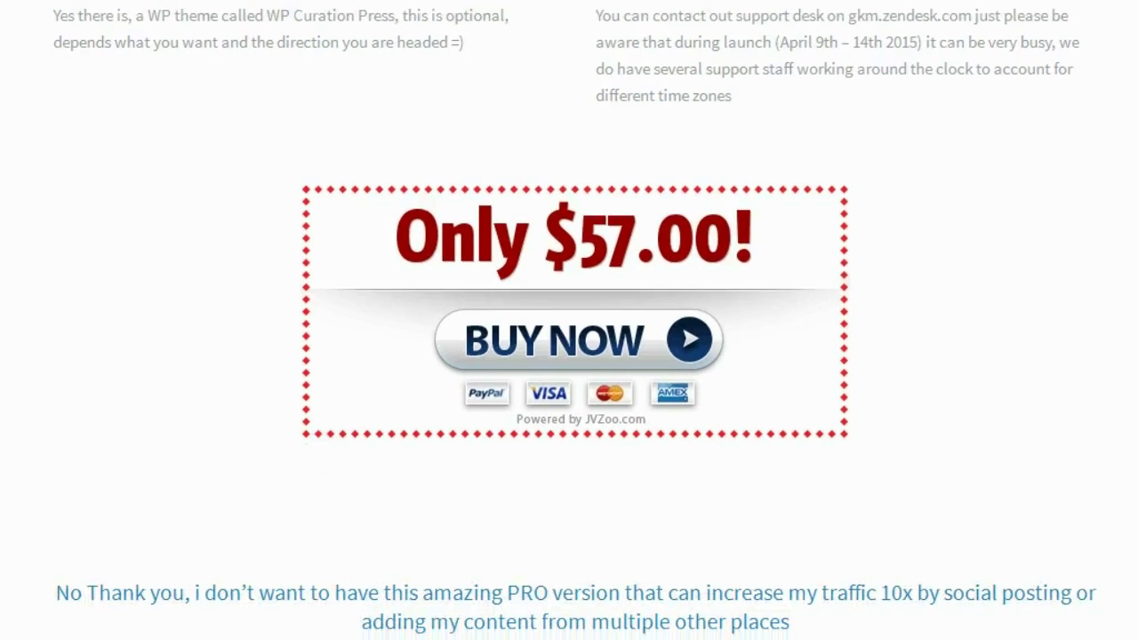
{"action": "left_click", "coordinate": [616, 587]}
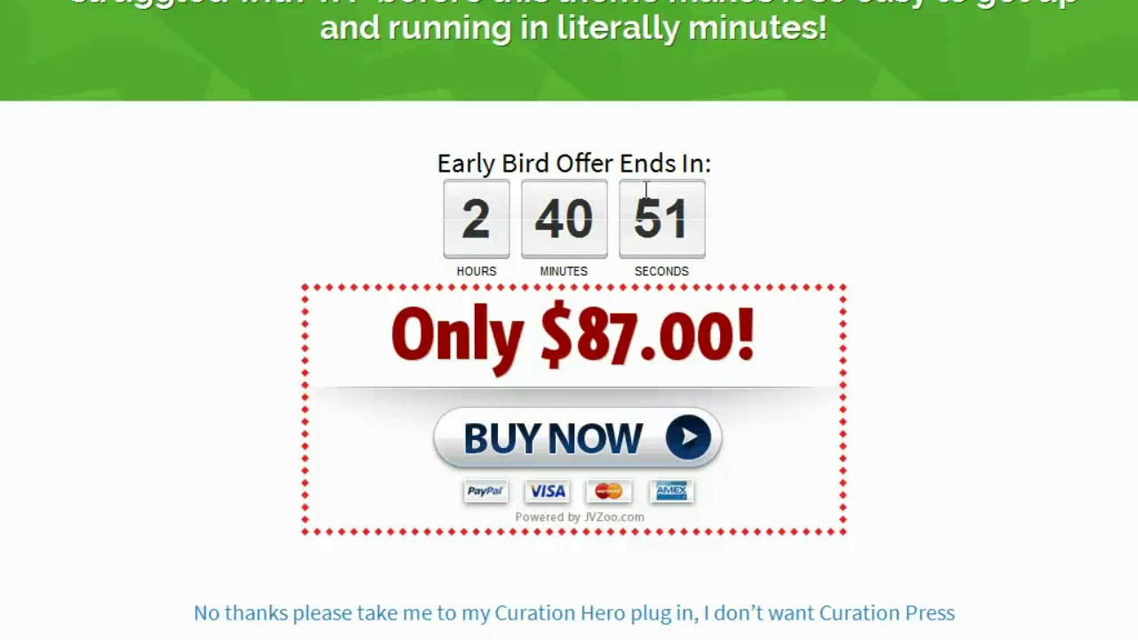
{"action": "left_click", "coordinate": [770, 621]}
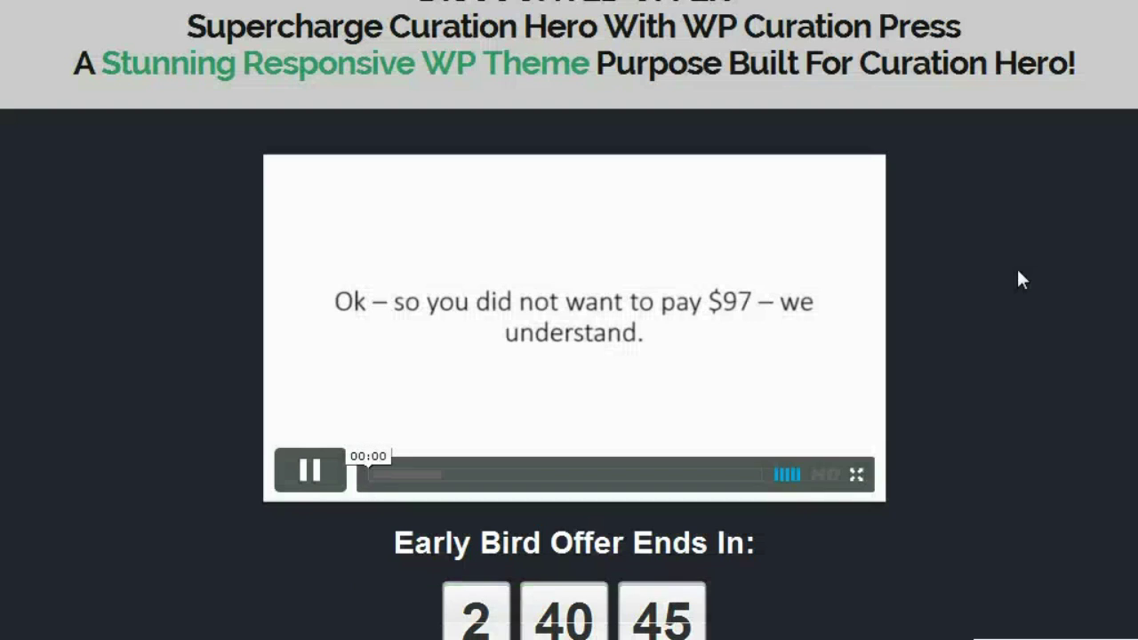
- Pause the discounted WP Curation Press video and examine the theme's options and price
{"action": "left_click", "coordinate": [326, 476]}
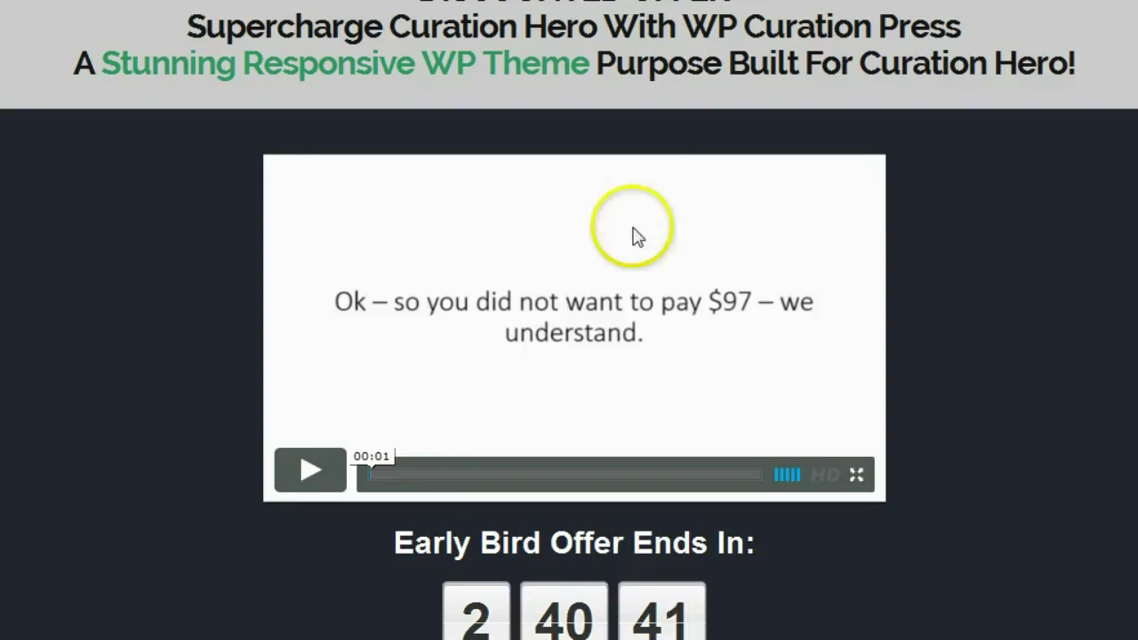
{"action": "scroll", "coordinate": [667, 188], "scroll_direction": "down", "scroll_amount": 10}
{"action": "scroll", "coordinate": [668, 196], "scroll_direction": "down", "scroll_amount": 20}
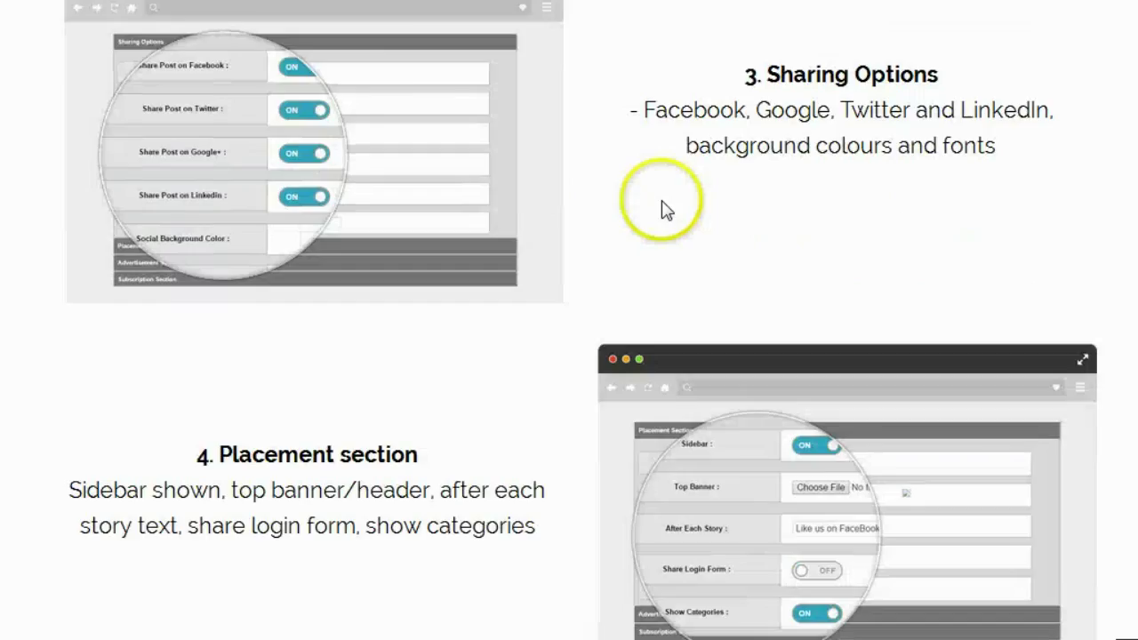
{"action": "scroll", "coordinate": [683, 217], "scroll_direction": "down", "scroll_amount": 4}
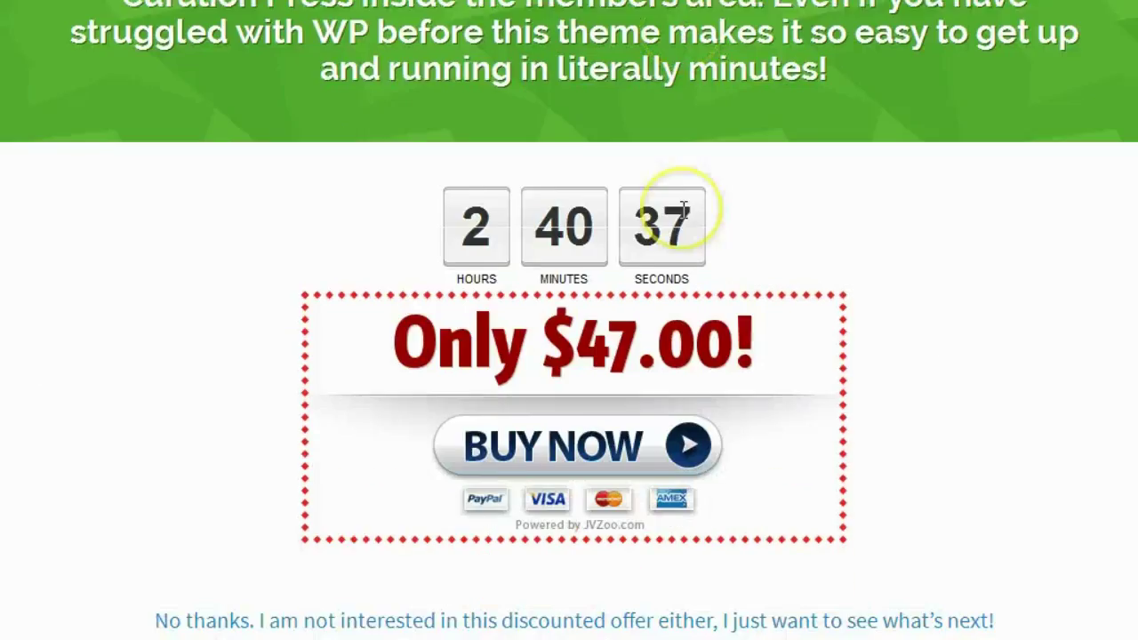
{"action": "scroll", "coordinate": [681, 213], "scroll_direction": "up", "scroll_amount": 15}
{"action": "scroll", "coordinate": [683, 217], "scroll_direction": "up", "scroll_amount": 20}
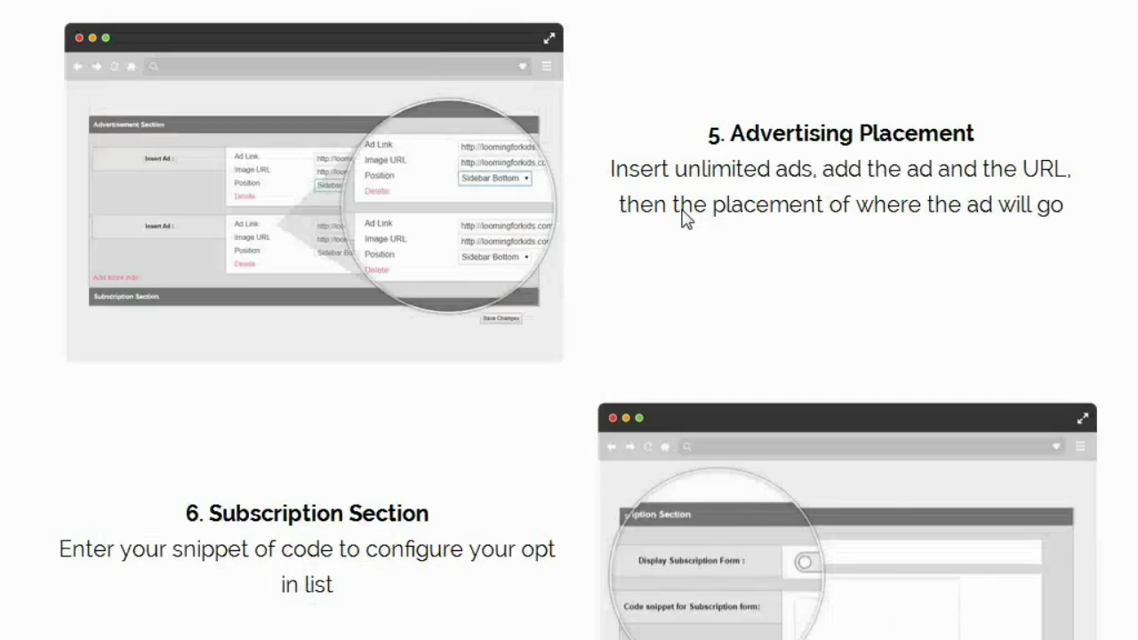
{"action": "scroll", "coordinate": [686, 219], "scroll_direction": "up", "scroll_amount": 10}
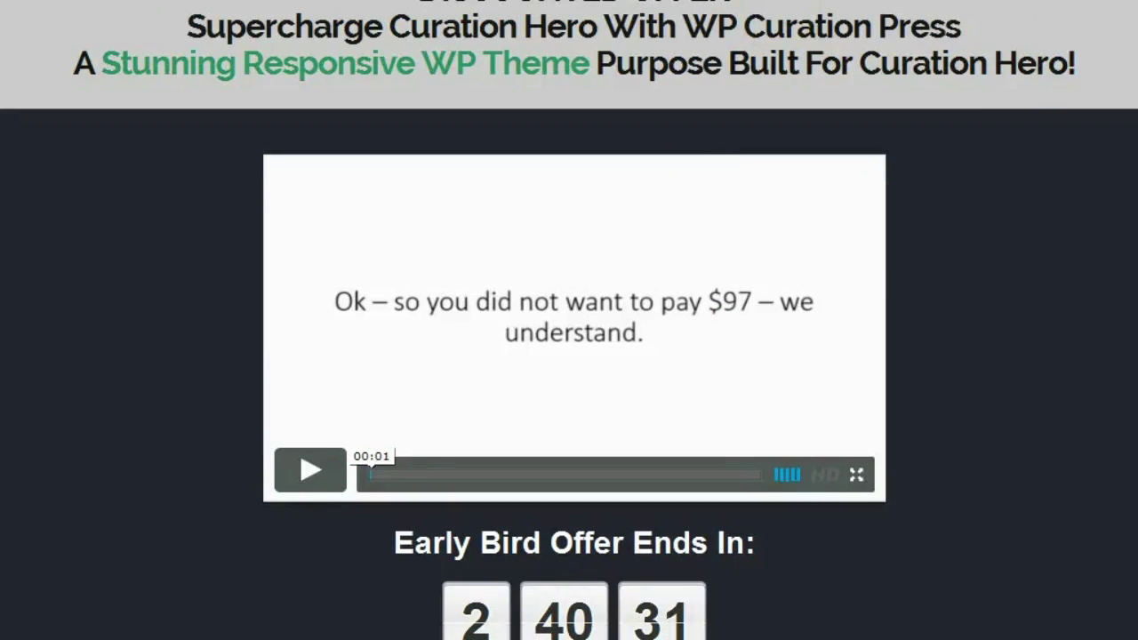
{"action": "scroll", "coordinate": [569, 320], "scroll_direction": "up", "scroll_amount": 2}
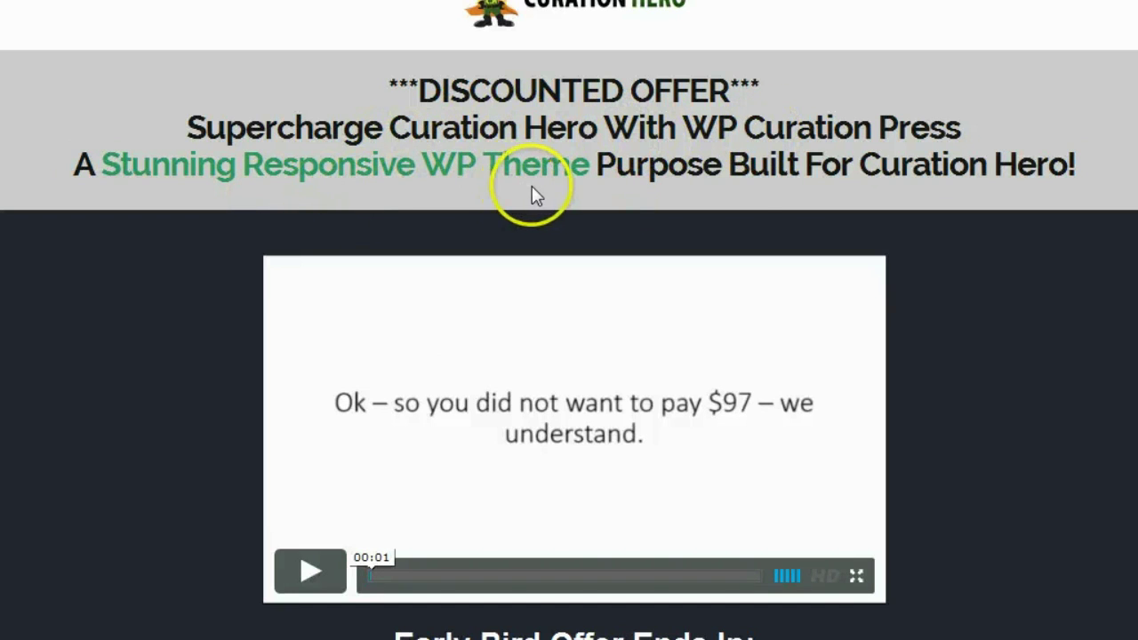
- Decline the discounted $47.00 WP Curation Press offer at the end of its page
{"action": "scroll", "coordinate": [792, 229], "scroll_direction": "down", "scroll_amount": 10}
{"action": "scroll", "coordinate": [792, 229], "scroll_direction": "down", "scroll_amount": 20}
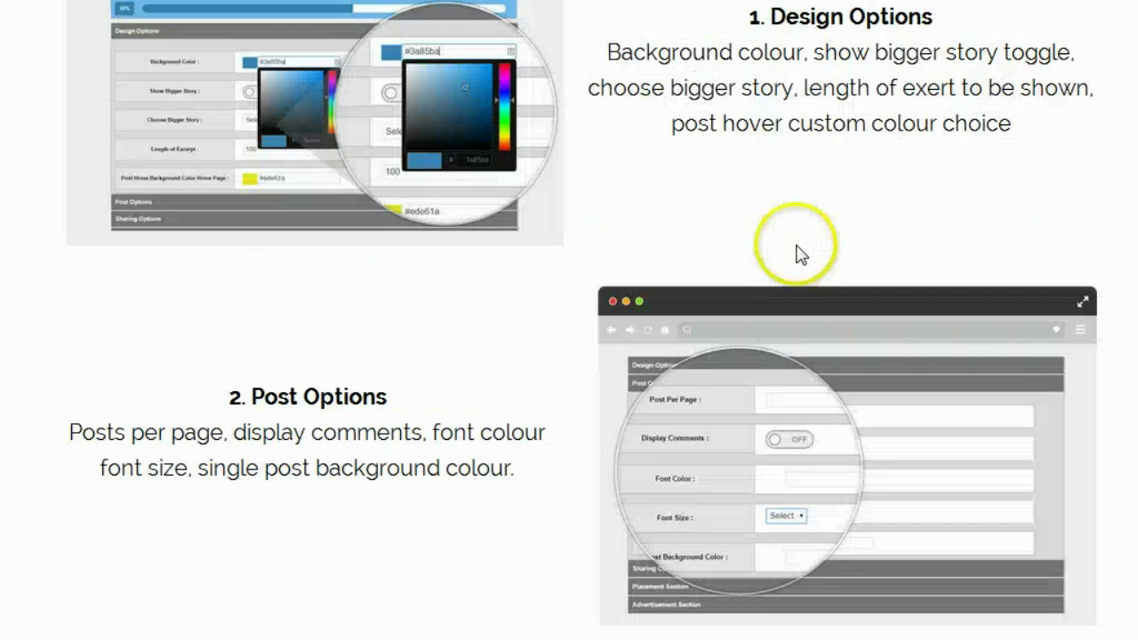
{"action": "scroll", "coordinate": [810, 400], "scroll_direction": "down", "scroll_amount": 10}
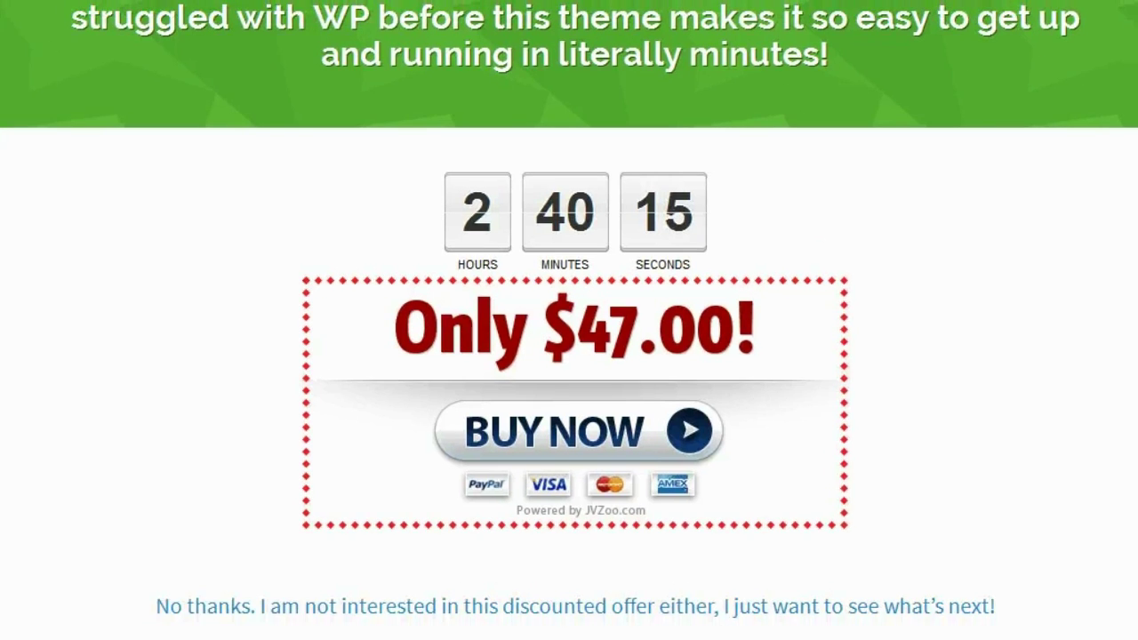
{"action": "left_click", "coordinate": [752, 609]}
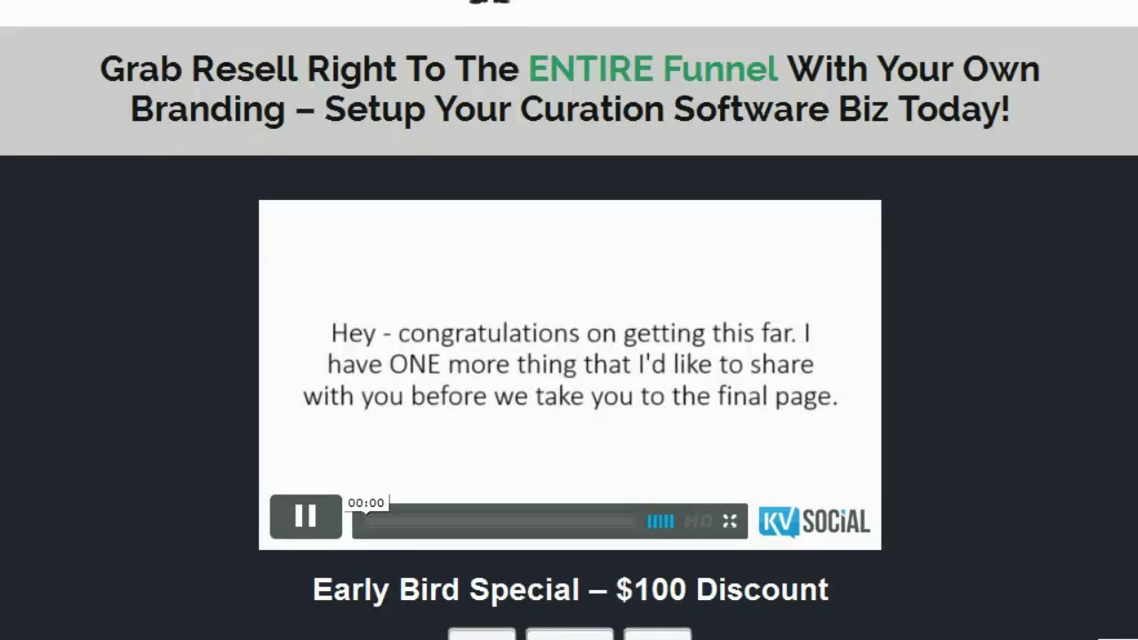
- Pause the resell rights video and decline the $197.00 white-label funnel offer with the $100 discount
{"action": "left_click", "coordinate": [336, 531]}
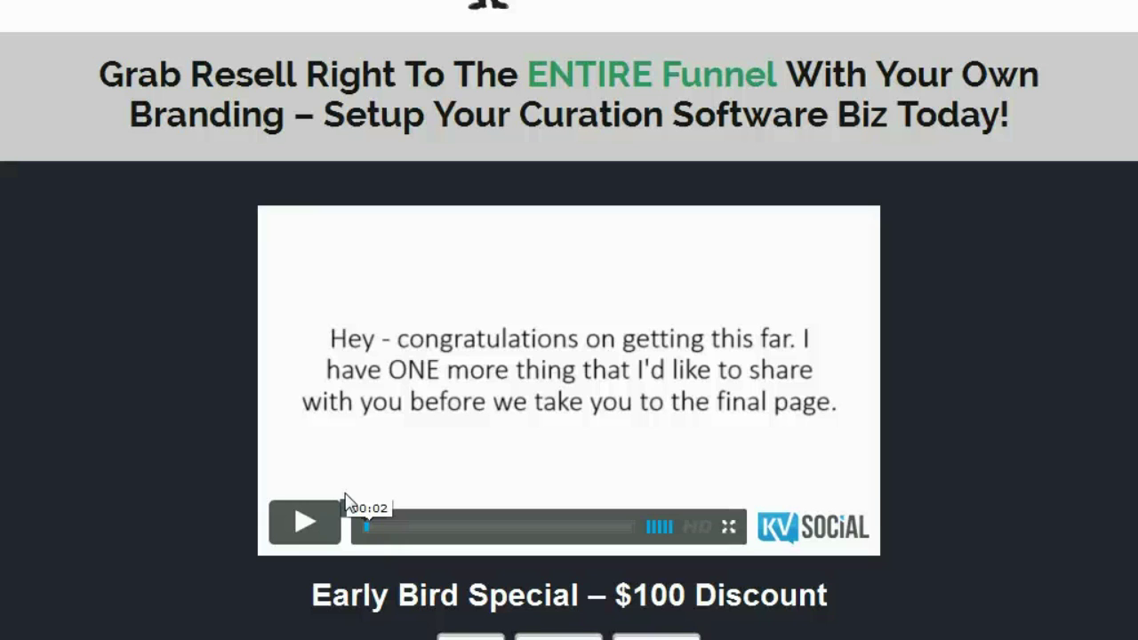
{"action": "left_click", "coordinate": [348, 498]}
{"action": "left_click", "coordinate": [597, 371]}
{"action": "scroll", "coordinate": [588, 378], "scroll_direction": "down", "scroll_amount": 20}
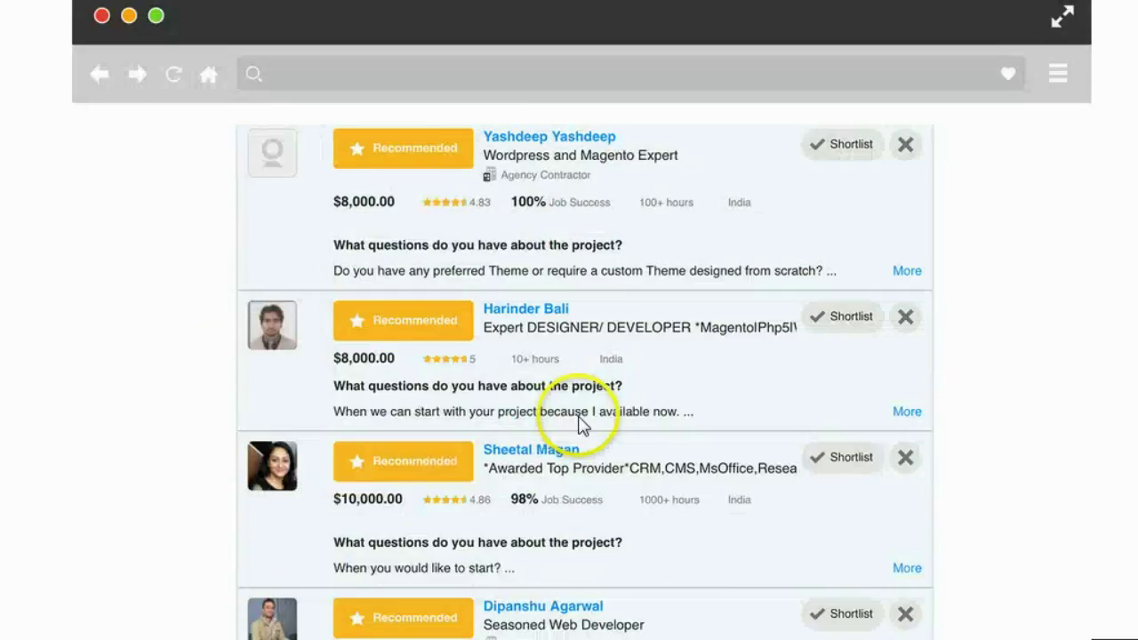
{"action": "scroll", "coordinate": [576, 425], "scroll_direction": "down", "scroll_amount": 20}
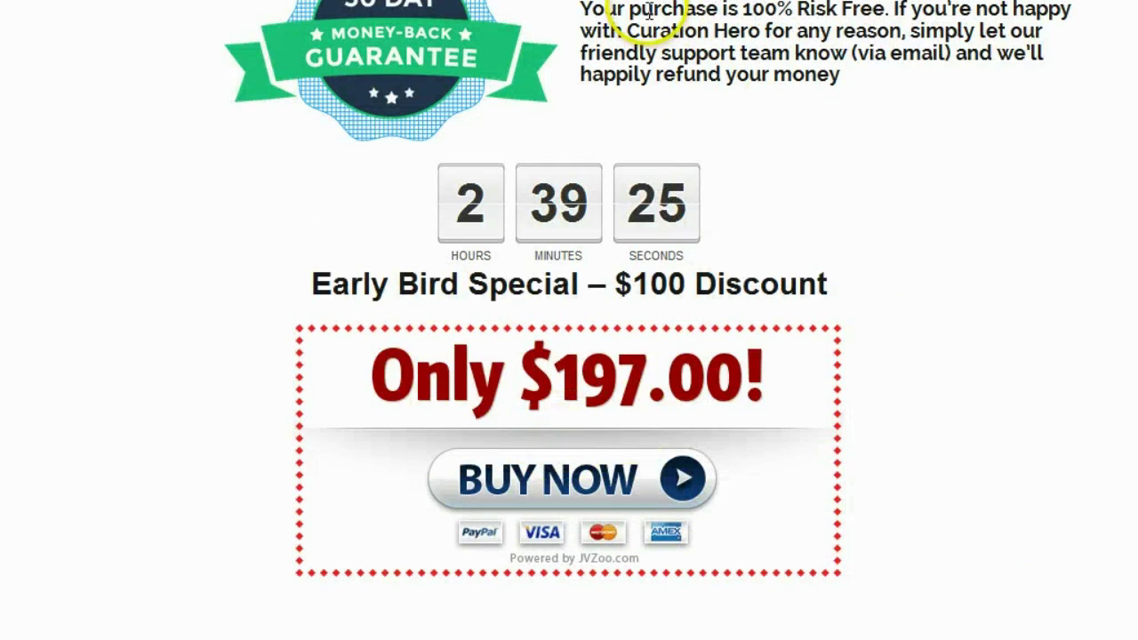
{"action": "scroll", "coordinate": [648, 12], "scroll_direction": "down", "scroll_amount": 1}
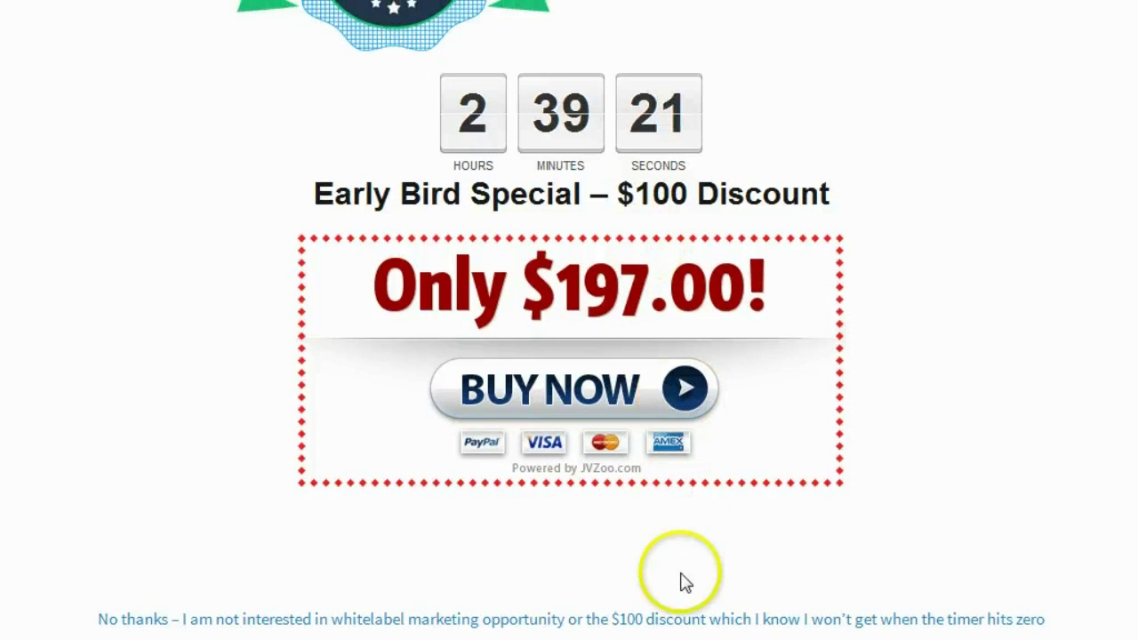
{"action": "left_click", "coordinate": [677, 620]}
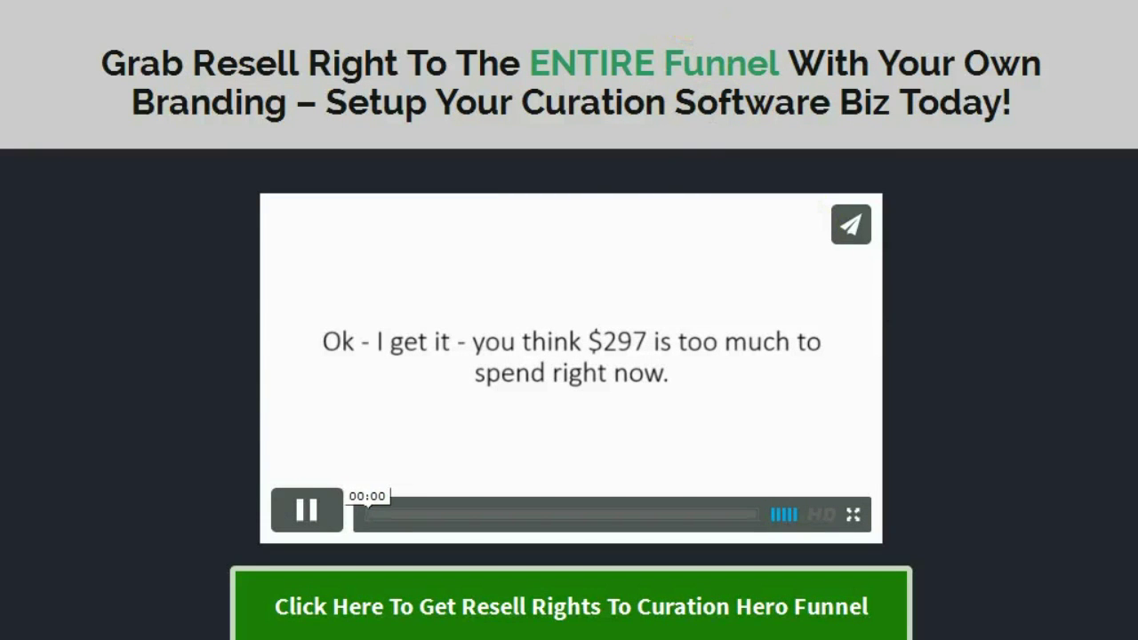
- Pause the Monthly Reseller Plan video and decline the offer of eight $47.00 payments at the end of its page
{"action": "scroll", "coordinate": [682, 40], "scroll_direction": "up", "scroll_amount": 1}
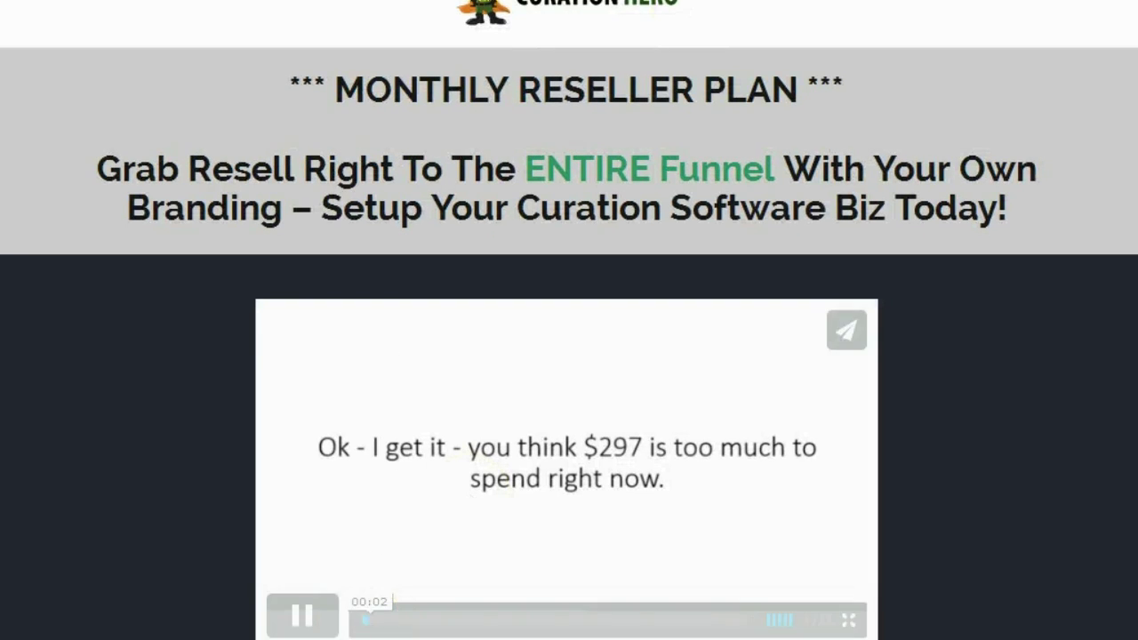
{"action": "left_click", "coordinate": [584, 453]}
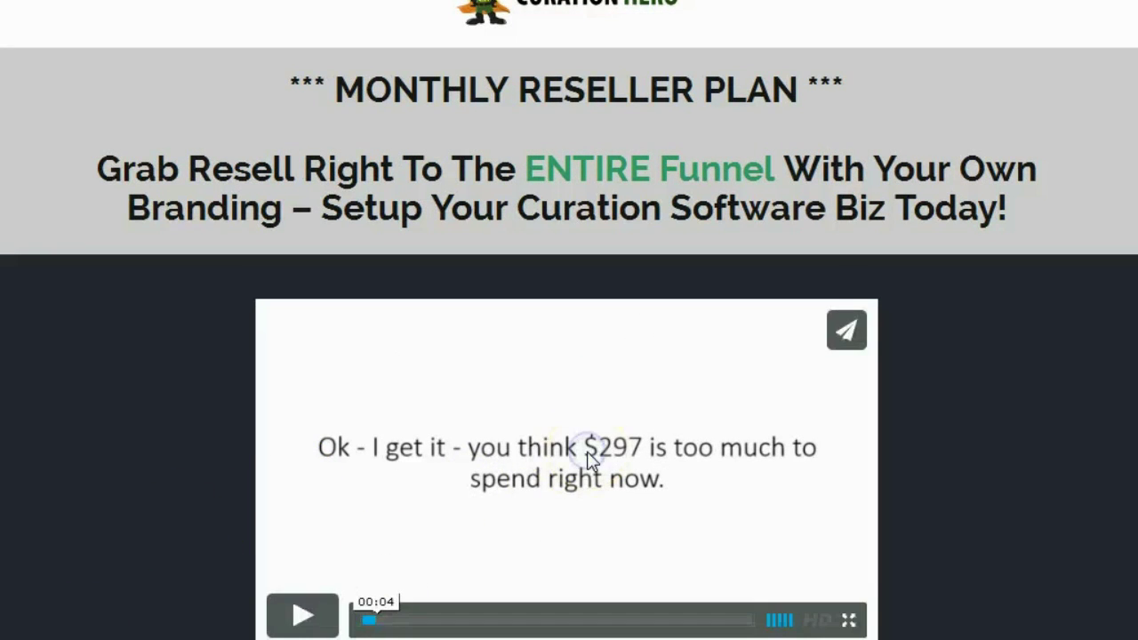
{"action": "scroll", "coordinate": [613, 462], "scroll_direction": "down", "scroll_amount": 10}
{"action": "scroll", "coordinate": [622, 476], "scroll_direction": "down", "scroll_amount": 5}
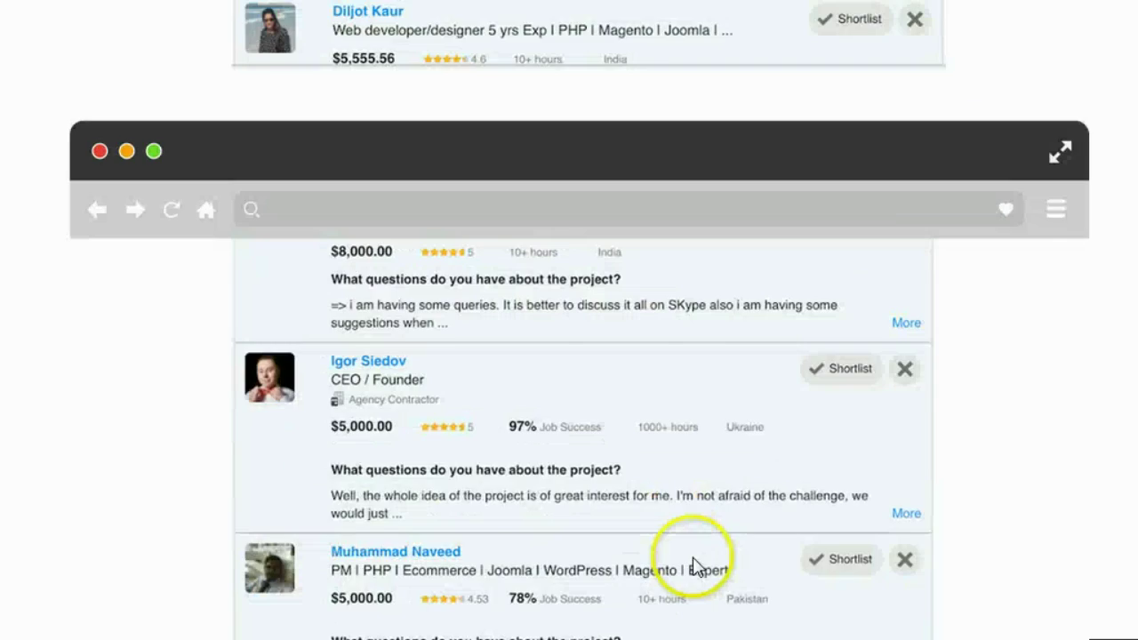
{"action": "scroll", "coordinate": [689, 560], "scroll_direction": "down", "scroll_amount": 5}
{"action": "scroll", "coordinate": [693, 558], "scroll_direction": "down", "scroll_amount": 15}
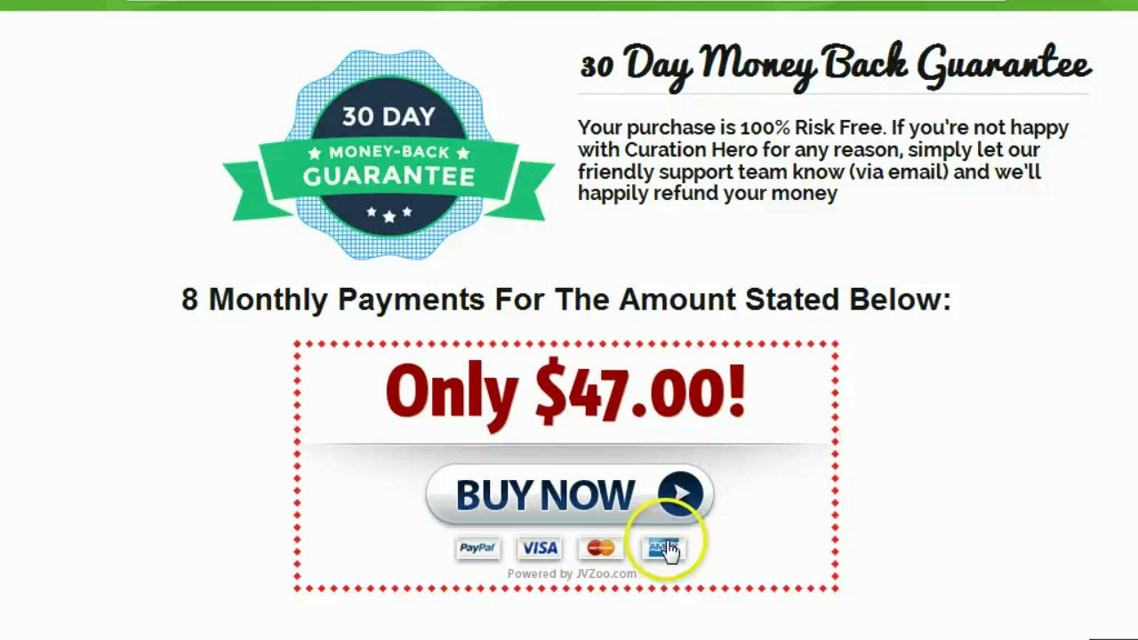
{"action": "scroll", "coordinate": [569, 320], "scroll_direction": "down", "scroll_amount": 2}
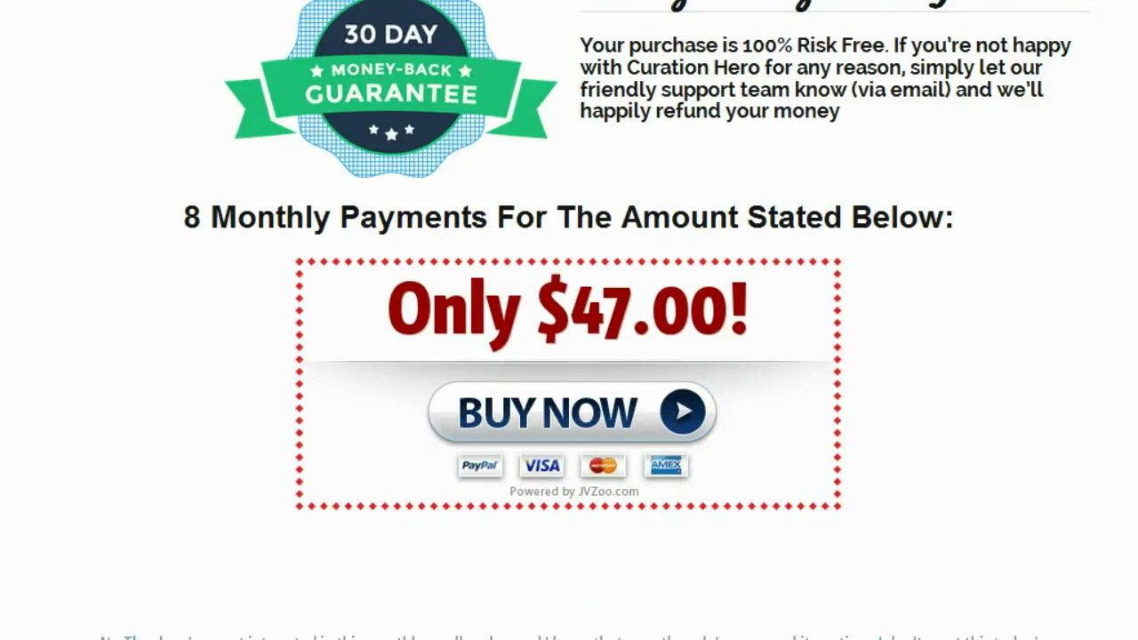
{"action": "left_click", "coordinate": [627, 624]}
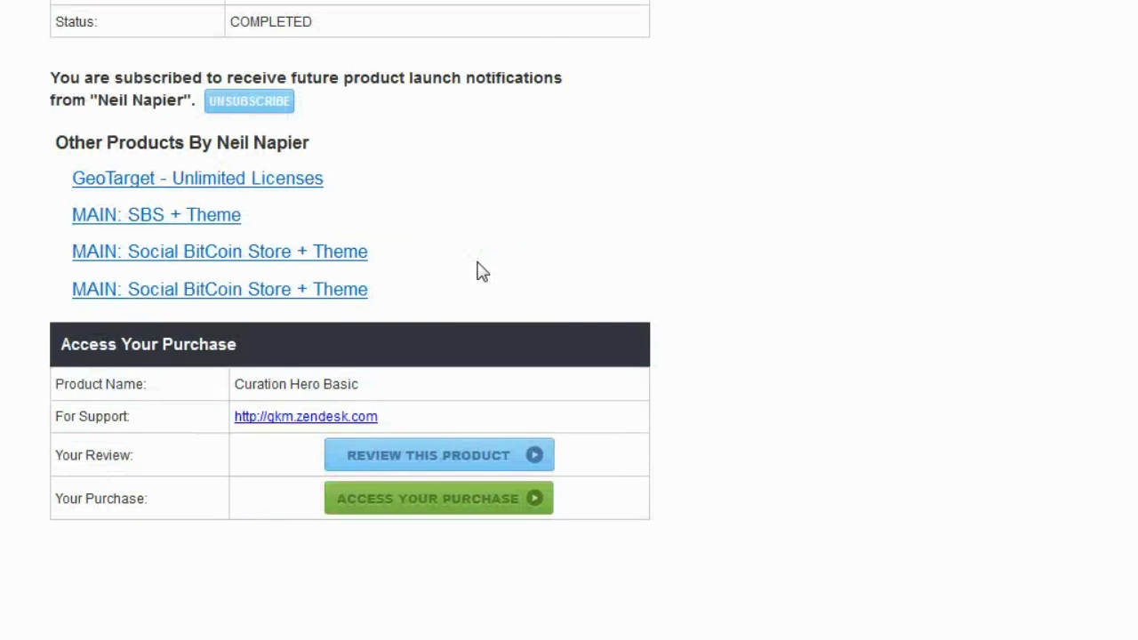
- Switch from the purchase receipt to the WordPress dashboard and open a fresh Curation Hero page
{"action": "scroll", "coordinate": [481, 272], "scroll_direction": "up", "scroll_amount": 3}
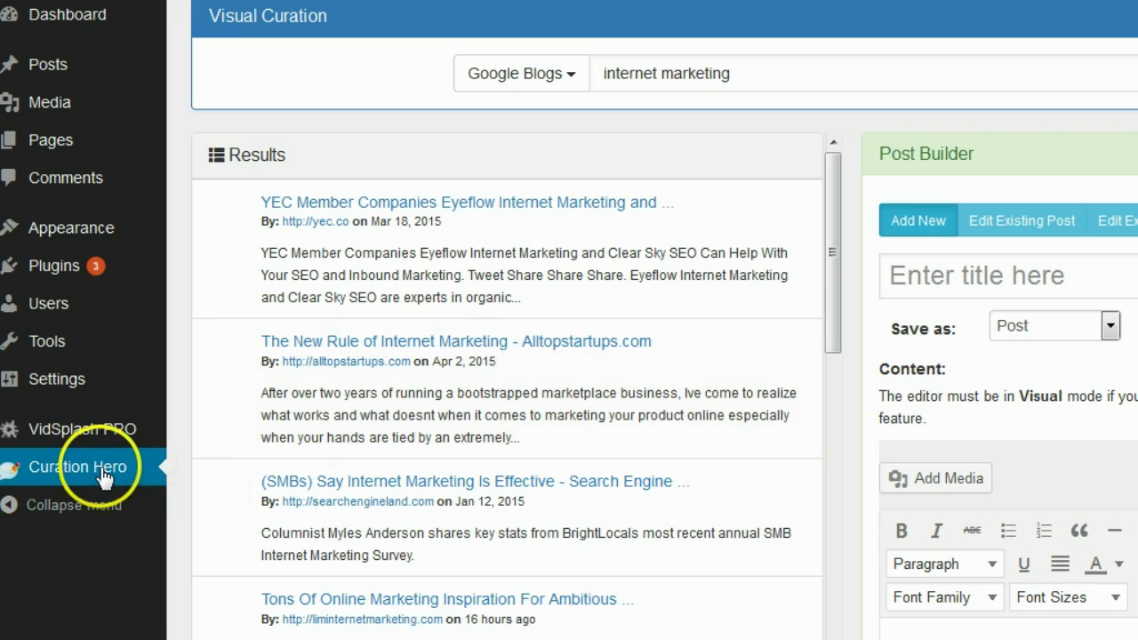
{"action": "left_click", "coordinate": [103, 478]}
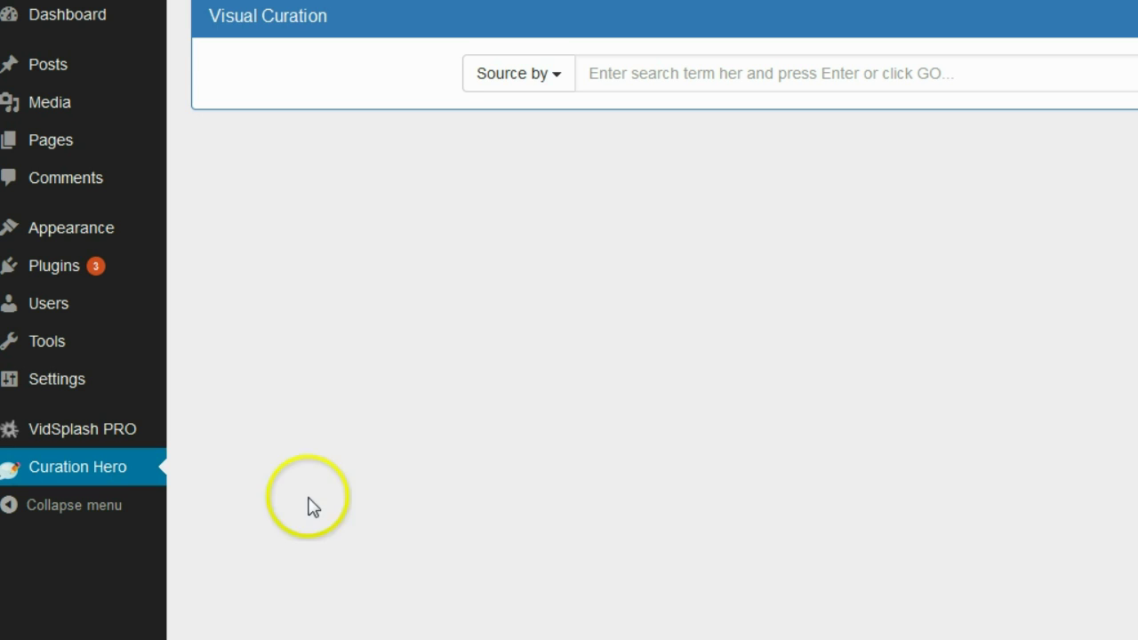
- Switch to the Curation Hero PDF tutorial and examine its instructions for curating a content post
{"action": "mouse_move", "coordinate": [776, 639]}
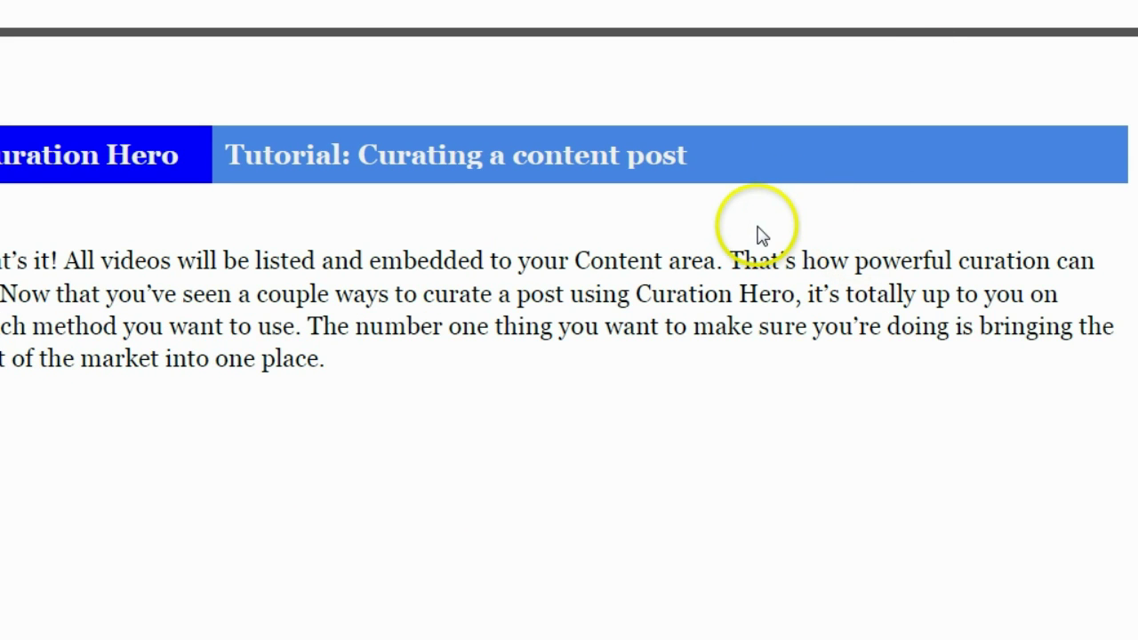
{"action": "scroll", "coordinate": [653, 245], "scroll_direction": "up", "scroll_amount": 8}
{"action": "scroll", "coordinate": [766, 219], "scroll_direction": "up", "scroll_amount": 4}
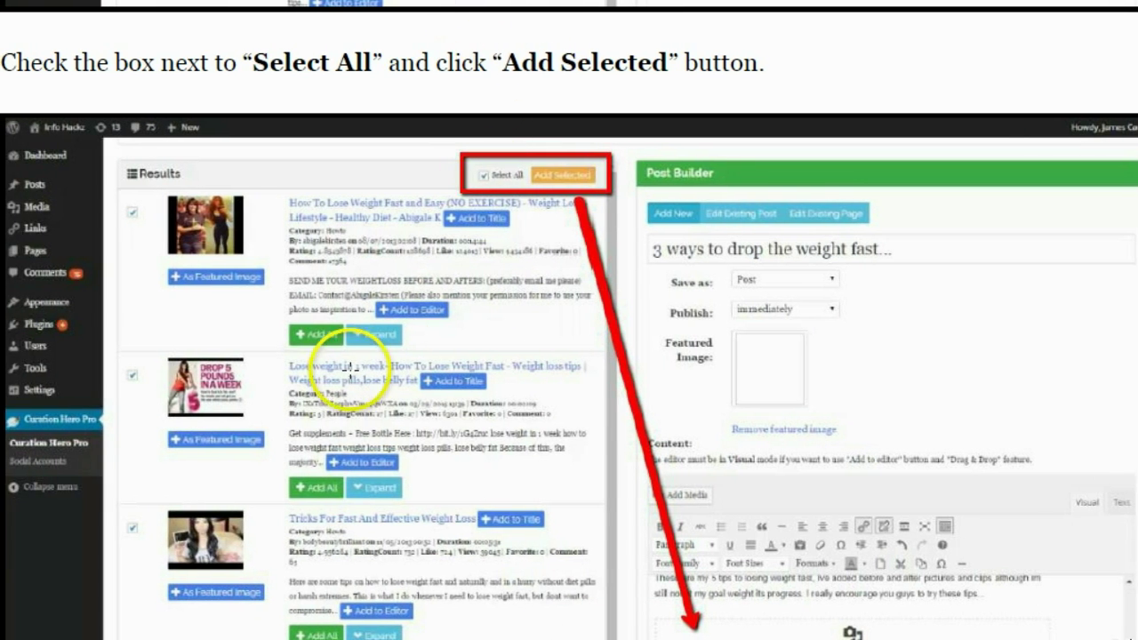
{"action": "scroll", "coordinate": [649, 264], "scroll_direction": "up", "scroll_amount": 6}
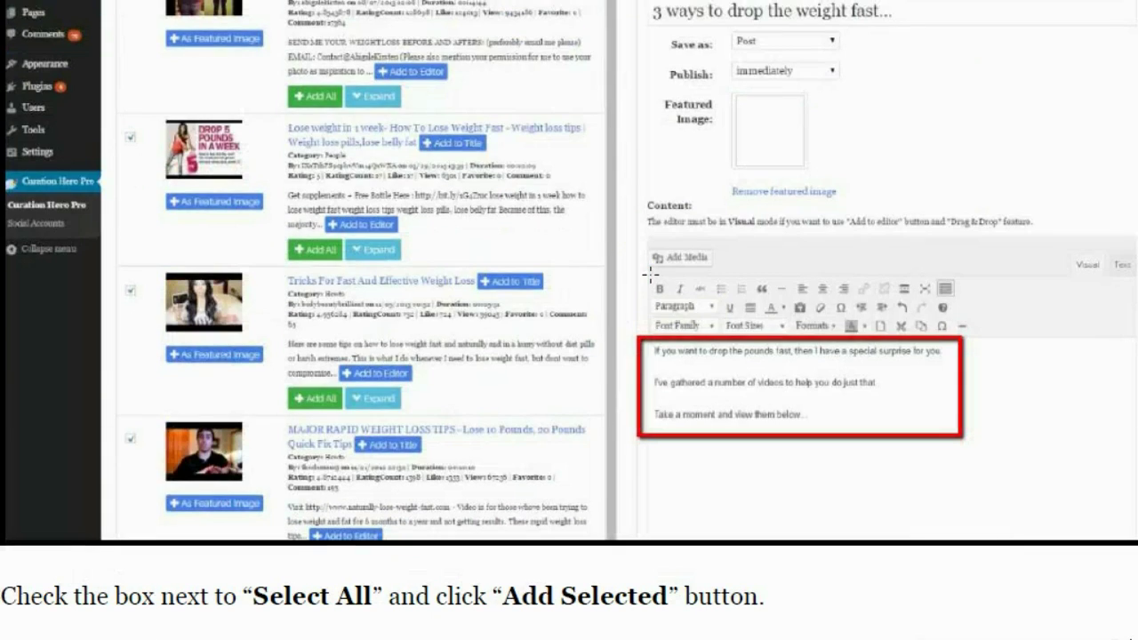
{"action": "scroll", "coordinate": [649, 274], "scroll_direction": "up", "scroll_amount": 1}
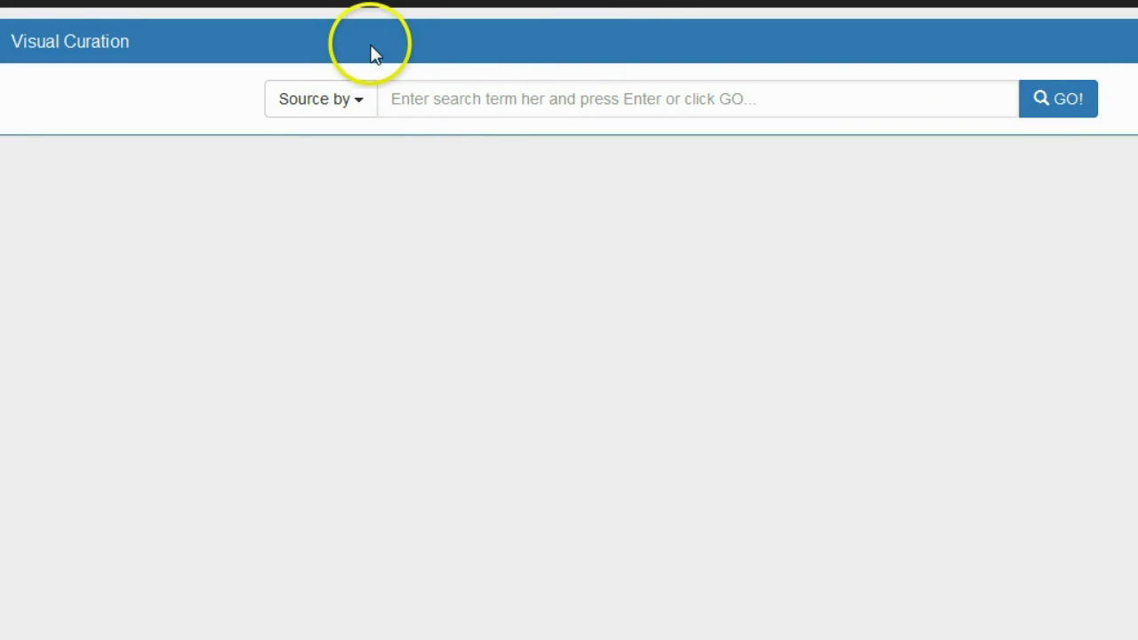
- Search Google Blogs for "internet marketing" in Visual Curation
{"action": "left_click", "coordinate": [364, 102]}
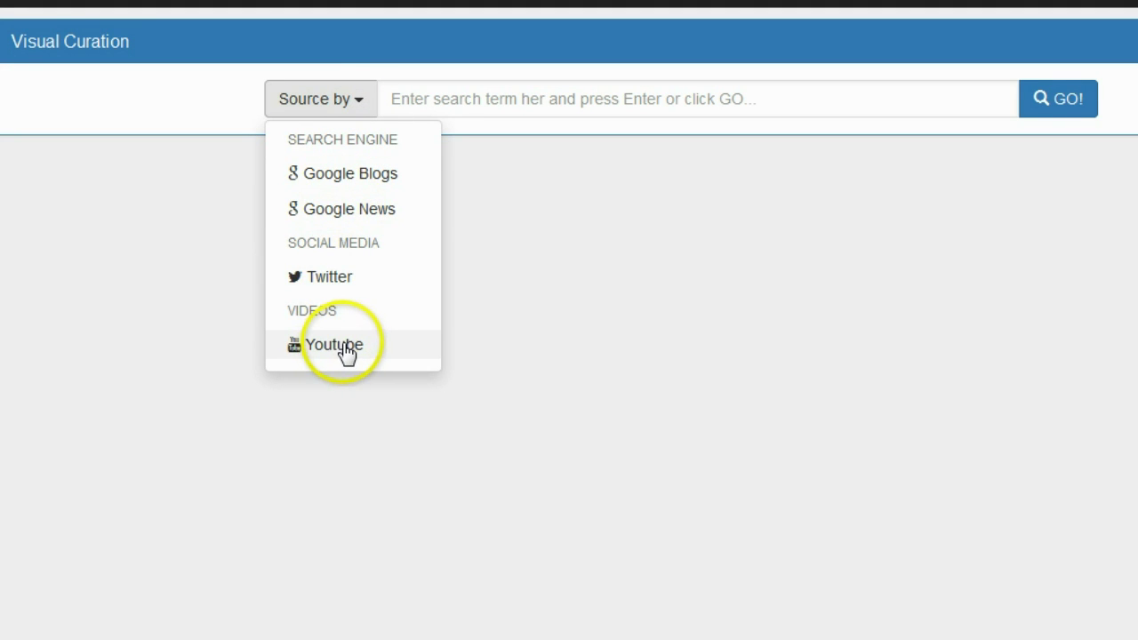
{"action": "left_click", "coordinate": [349, 176]}
{"action": "left_click", "coordinate": [491, 104]}
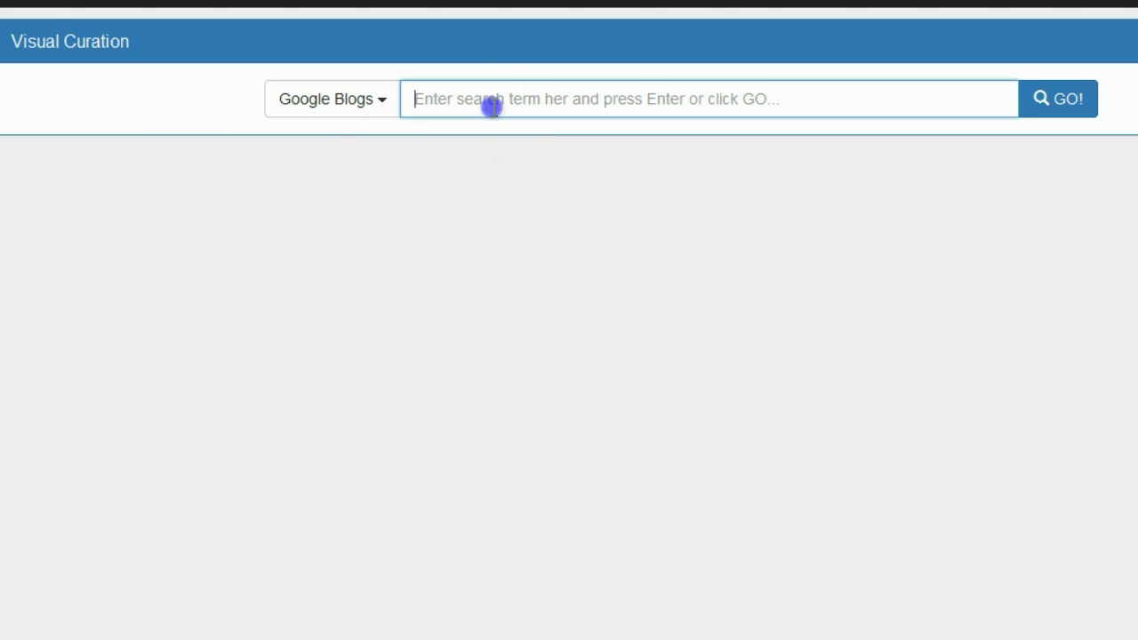
{"action": "type", "text": "internet marketing"}
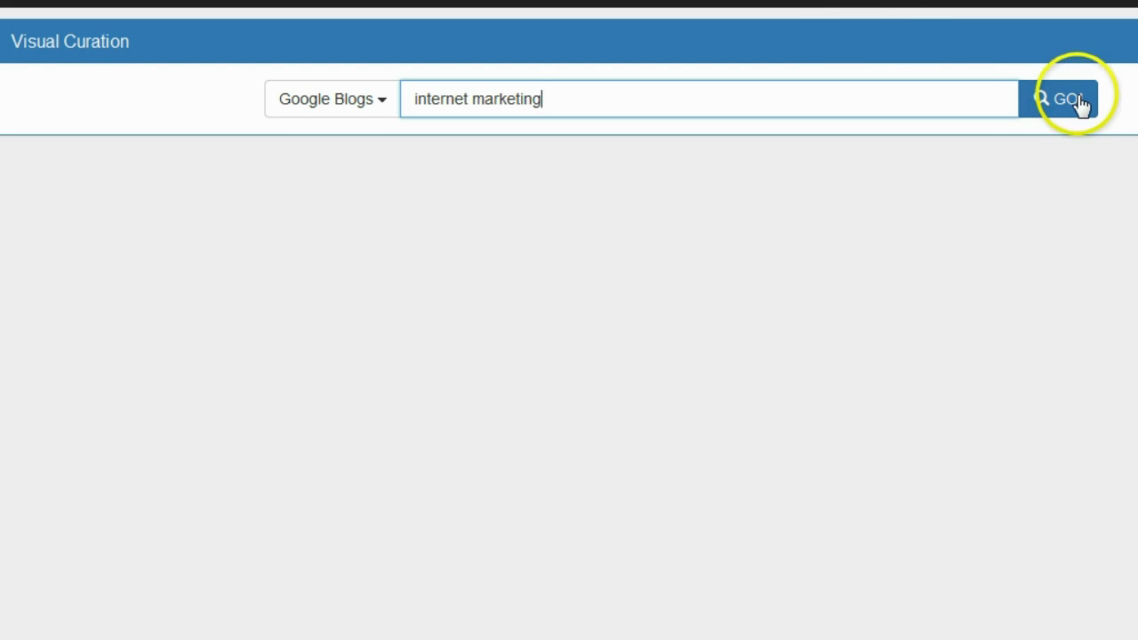
{"action": "left_click", "coordinate": [1073, 101]}
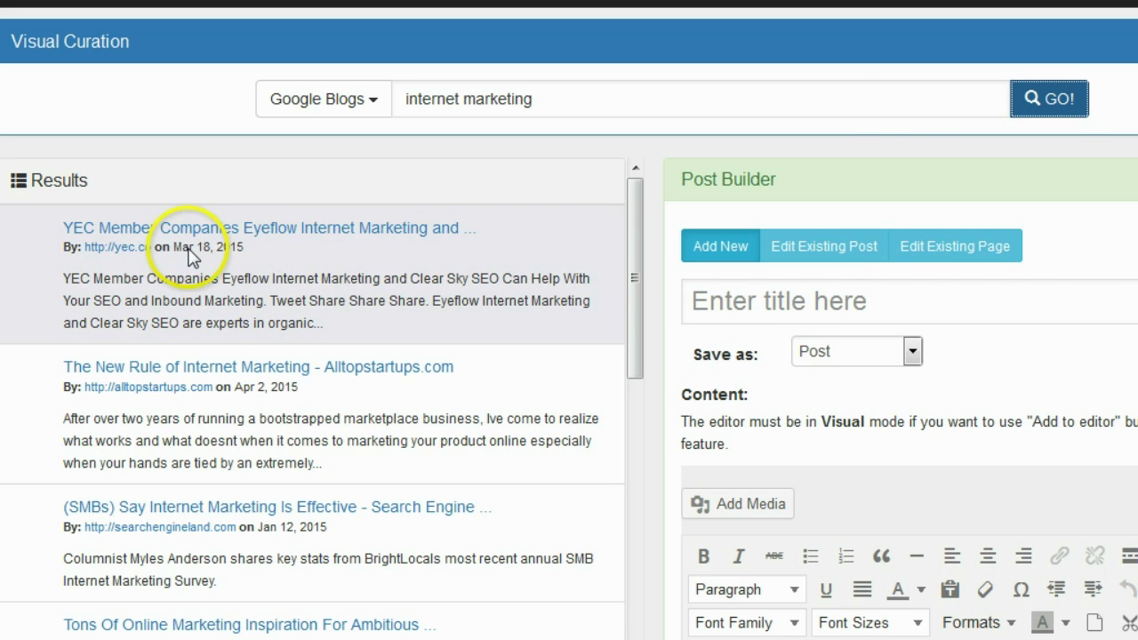
- Compare the search results page with the "perfect souffle" Google News example in the PDF tutorial
{"action": "scroll", "coordinate": [608, 321], "scroll_direction": "down", "scroll_amount": 1}
{"action": "scroll", "coordinate": [605, 330], "scroll_direction": "up", "scroll_amount": 1}
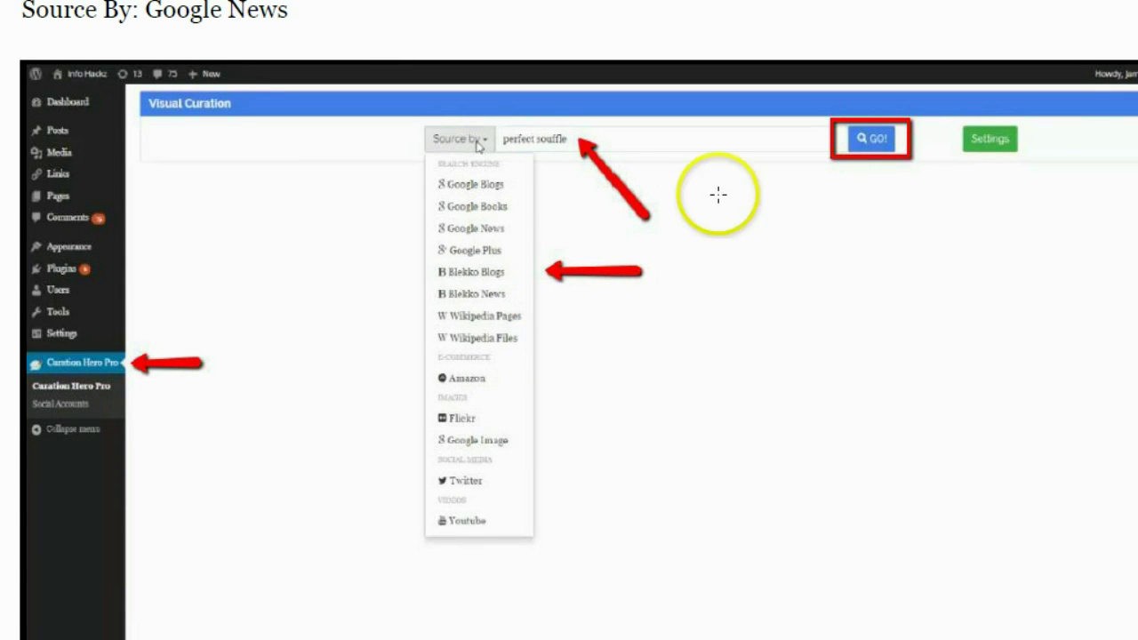
{"action": "scroll", "coordinate": [508, 307], "scroll_direction": "down", "scroll_amount": 10}
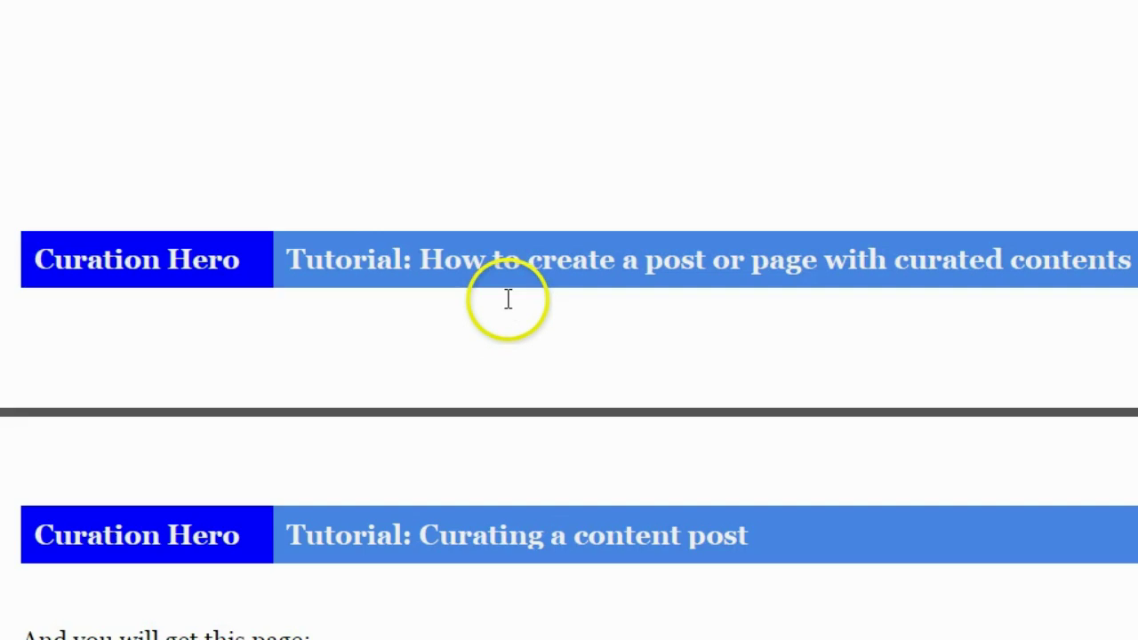
{"action": "scroll", "coordinate": [291, 238], "scroll_direction": "down", "scroll_amount": 1}
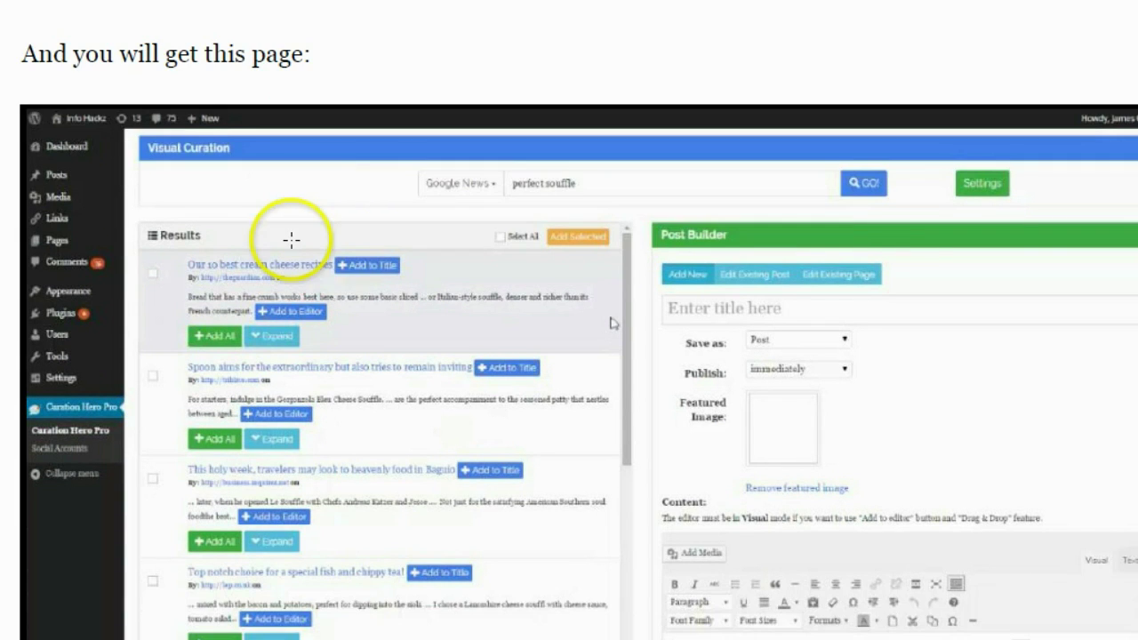
{"action": "scroll", "coordinate": [471, 358], "scroll_direction": "down", "scroll_amount": 1}
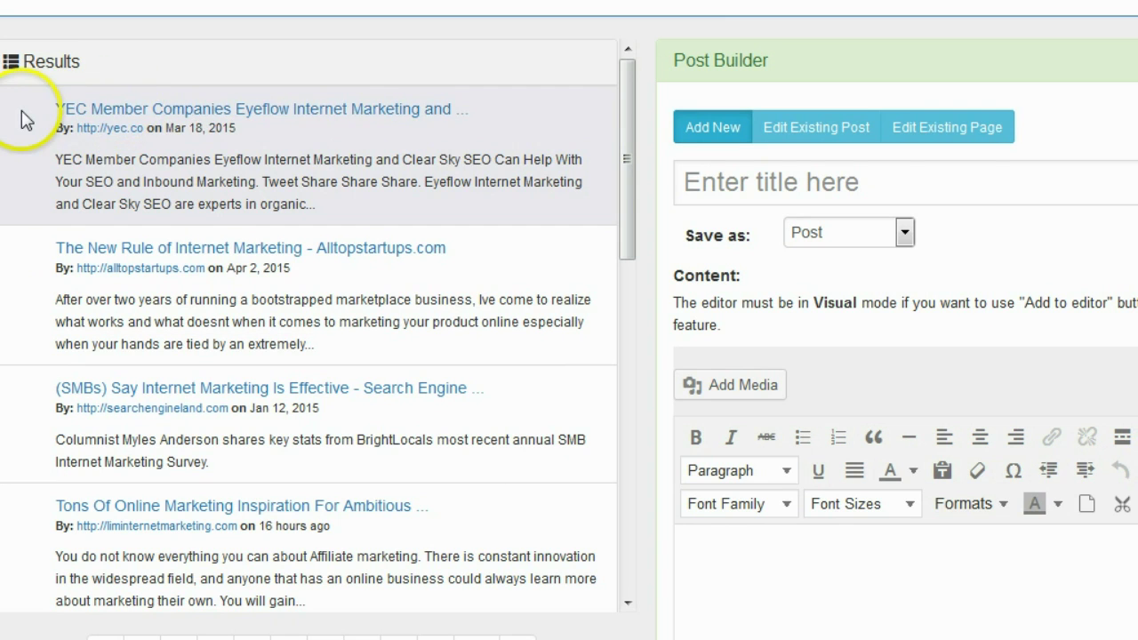
- Add the YEC Member Companies Eyeflow result to the new post's content and place the cursor after its text
{"action": "left_click_drag", "start_coordinate": [21, 110], "coordinate": [759, 566]}
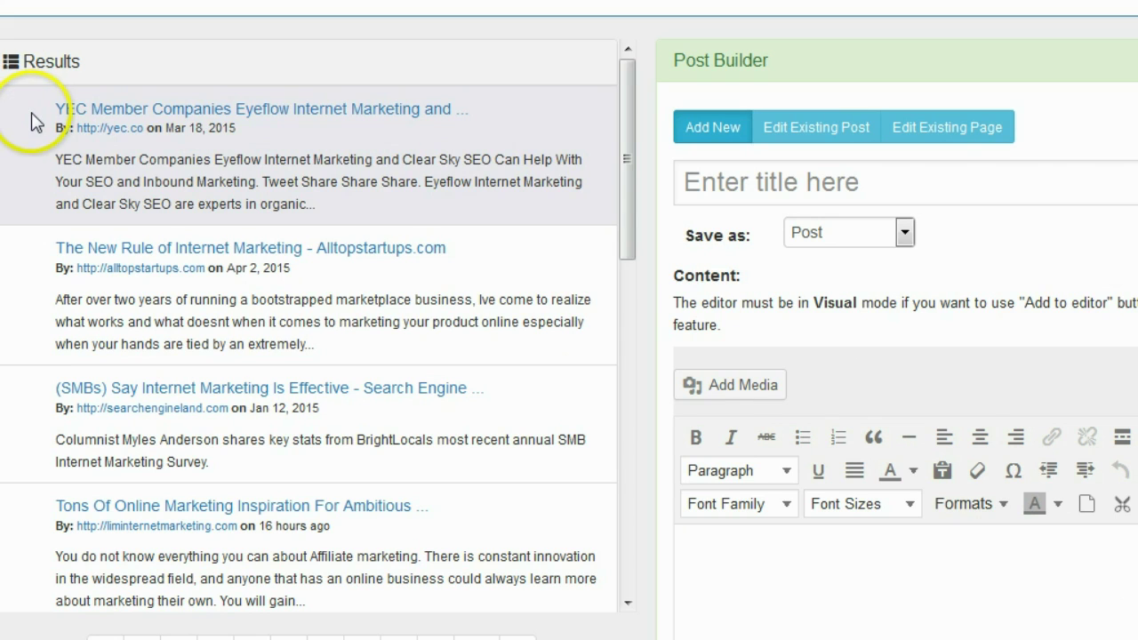
{"action": "left_click_drag", "start_coordinate": [31, 121], "coordinate": [105, 567]}
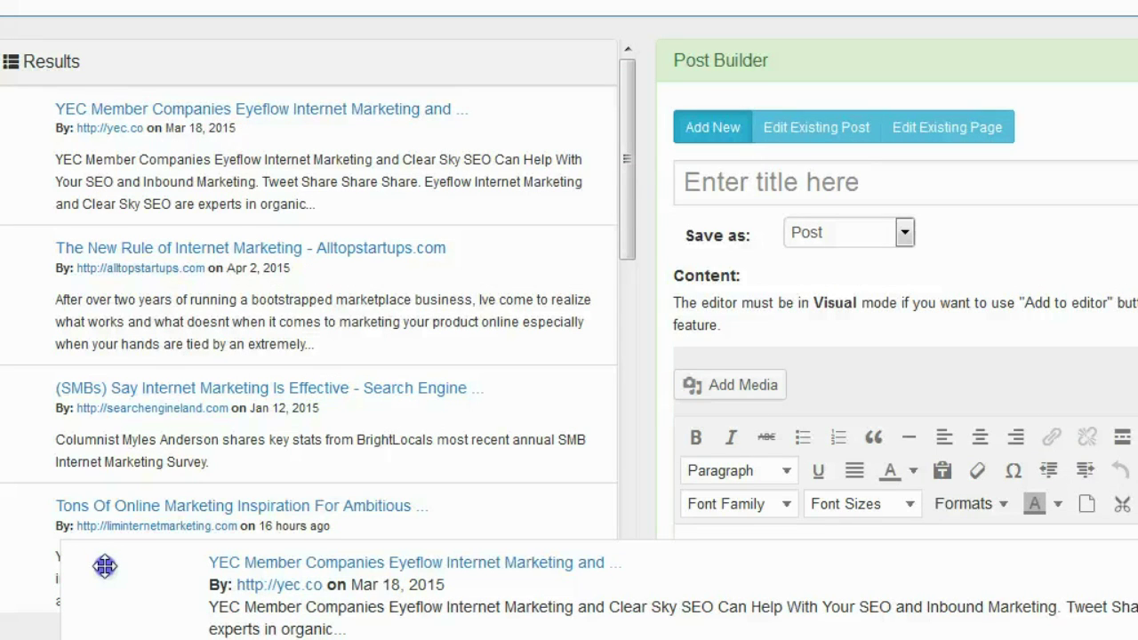
{"action": "left_click_drag", "start_coordinate": [104, 566], "coordinate": [116, 560]}
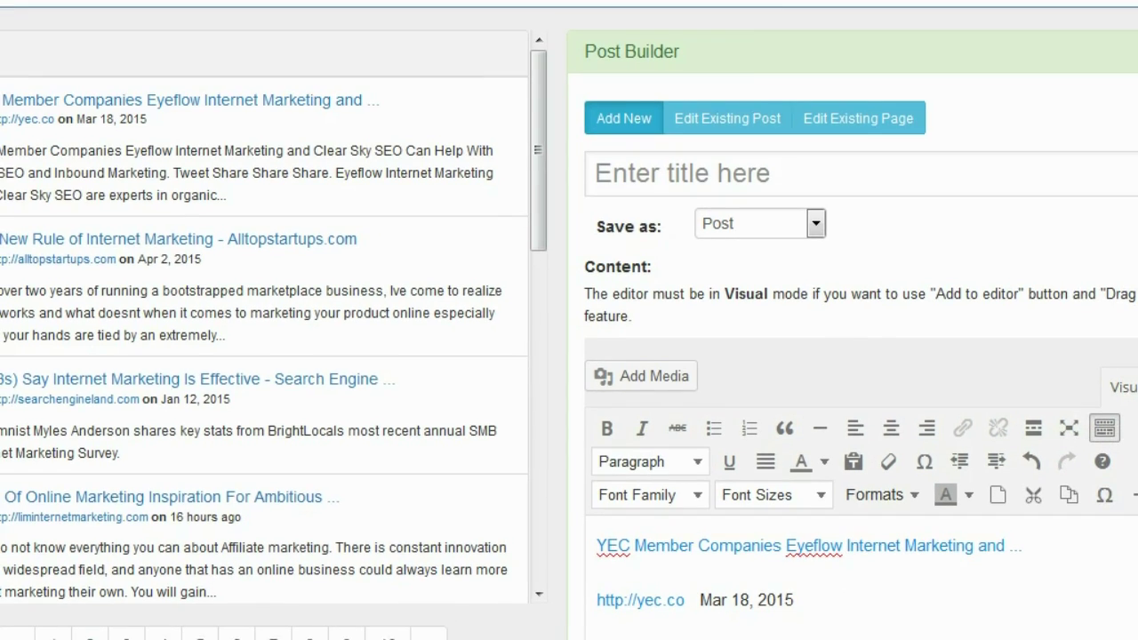
{"action": "scroll", "coordinate": [839, 318], "scroll_direction": "down", "scroll_amount": 3}
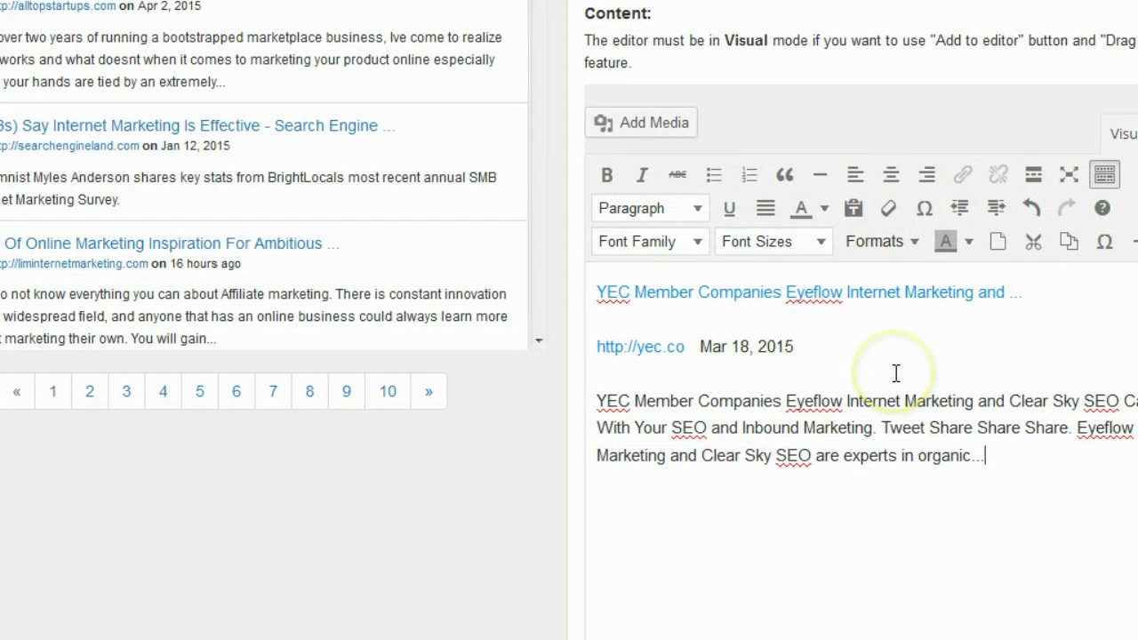
{"action": "left_click", "coordinate": [994, 460]}
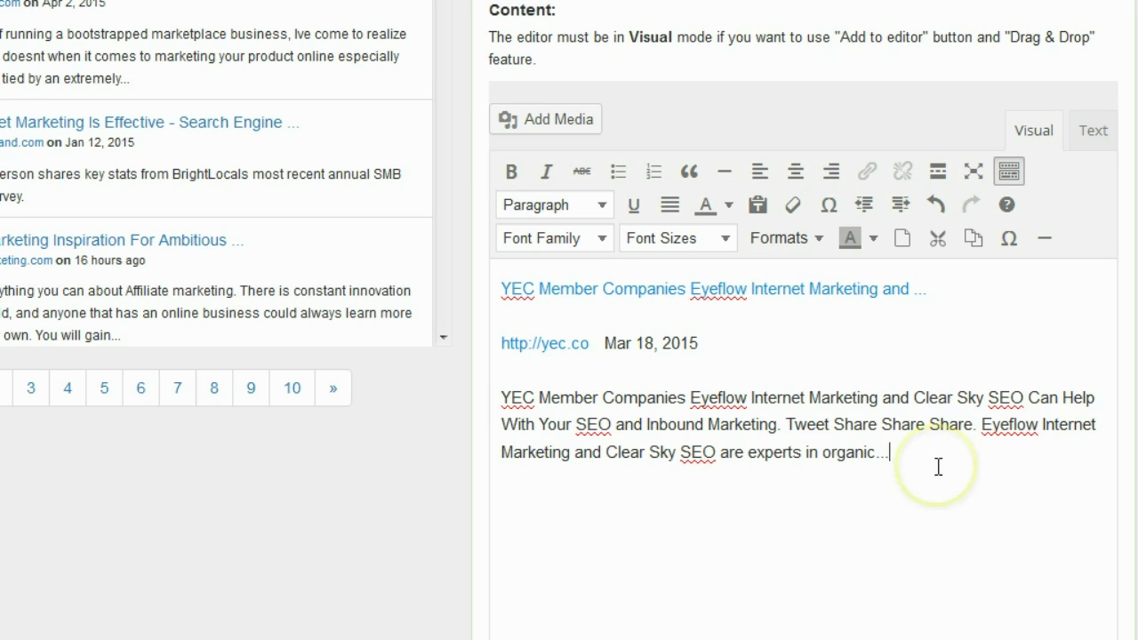
- Examine the Post Builder's editing and saving options and the remaining blog results available for the post
{"action": "scroll", "coordinate": [487, 114], "scroll_direction": "up", "scroll_amount": 3}
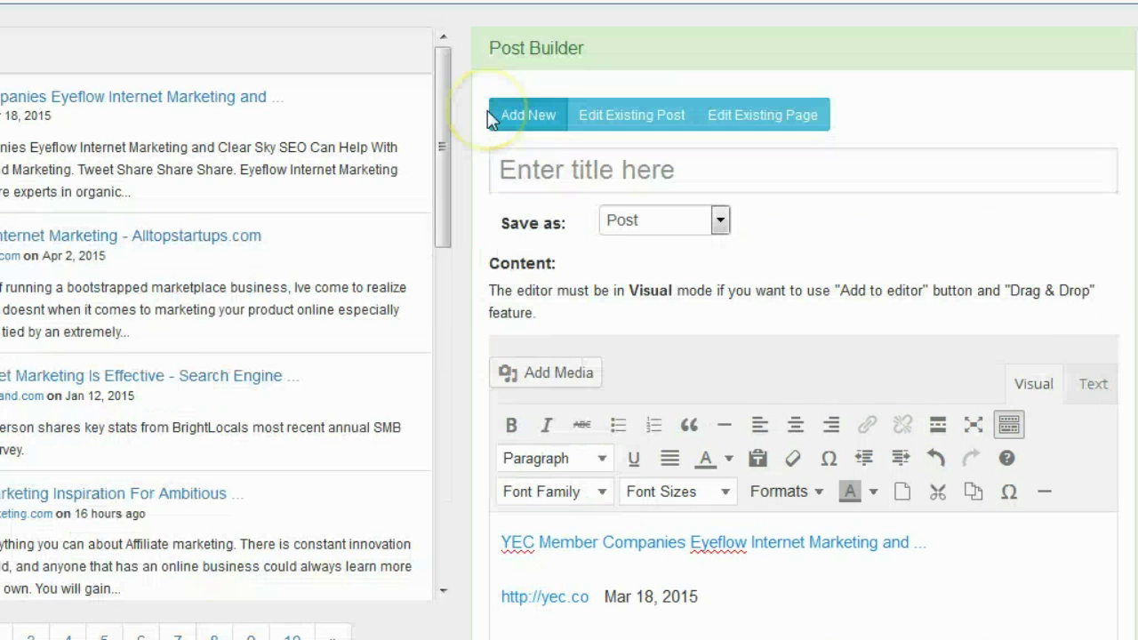
{"action": "scroll", "coordinate": [487, 112], "scroll_direction": "down", "scroll_amount": 2}
{"action": "scroll", "coordinate": [494, 121], "scroll_direction": "down", "scroll_amount": 2}
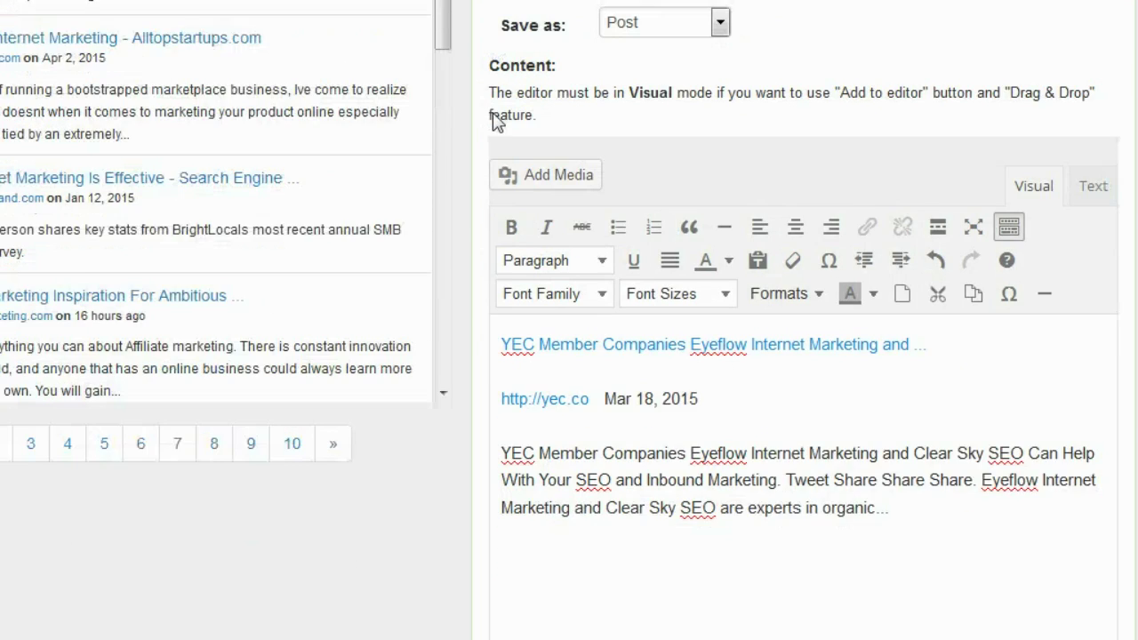
{"action": "left_click", "coordinate": [504, 123]}
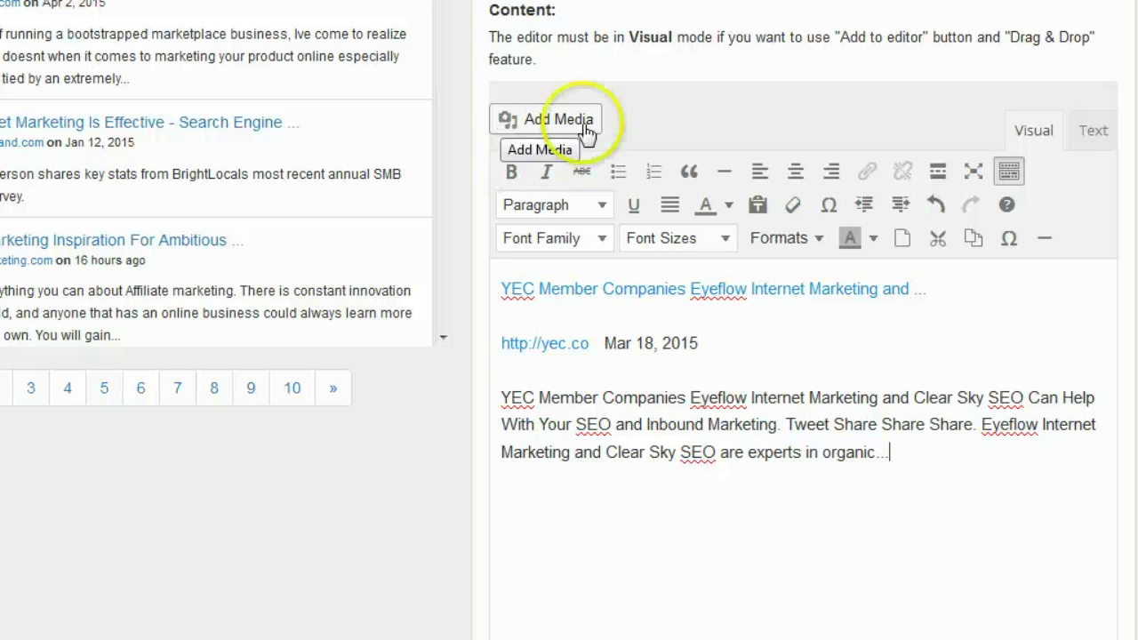
{"action": "scroll", "coordinate": [996, 394], "scroll_direction": "down", "scroll_amount": 4}
{"action": "scroll", "coordinate": [996, 394], "scroll_direction": "up", "scroll_amount": 2}
{"action": "scroll", "coordinate": [995, 393], "scroll_direction": "down", "scroll_amount": 4}
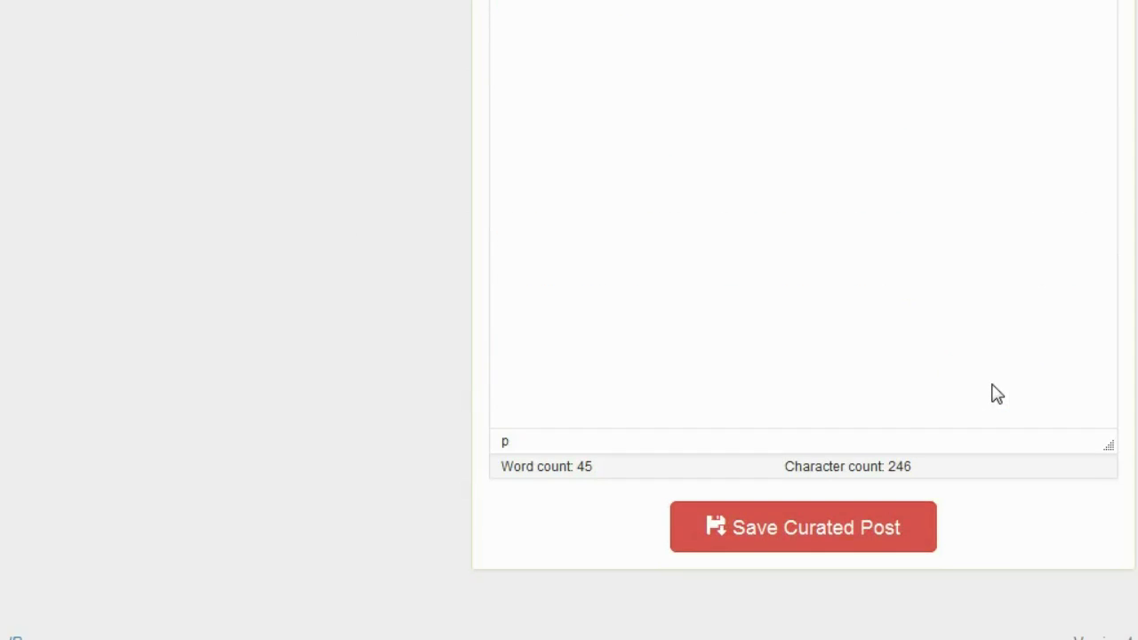
{"action": "scroll", "coordinate": [996, 394], "scroll_direction": "up", "scroll_amount": 5}
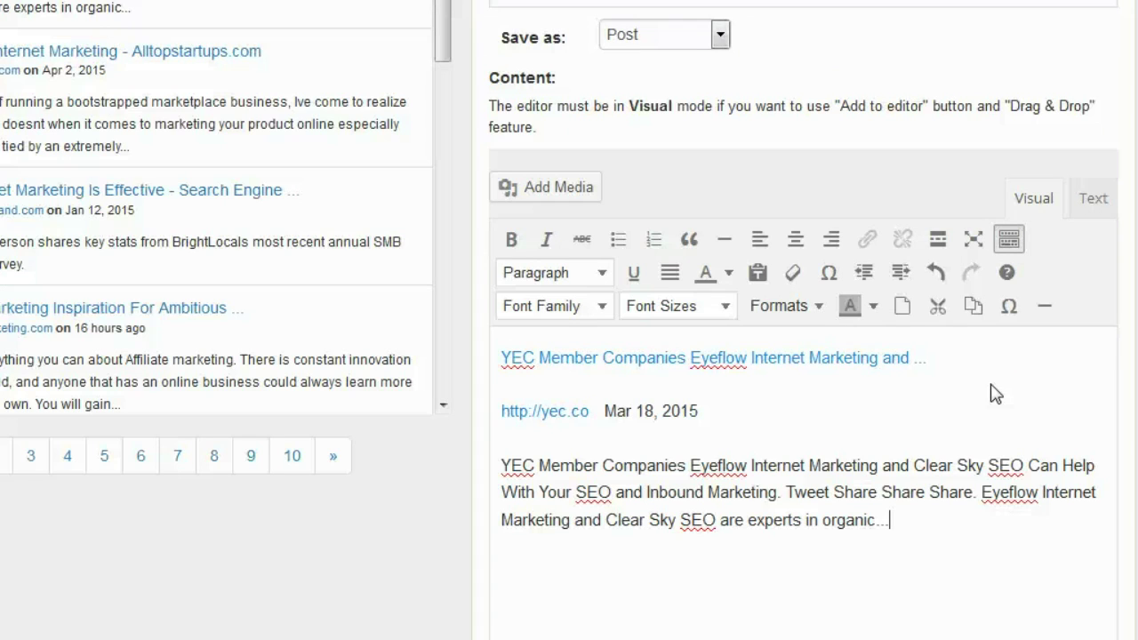
{"action": "scroll", "coordinate": [992, 388], "scroll_direction": "up", "scroll_amount": 3}
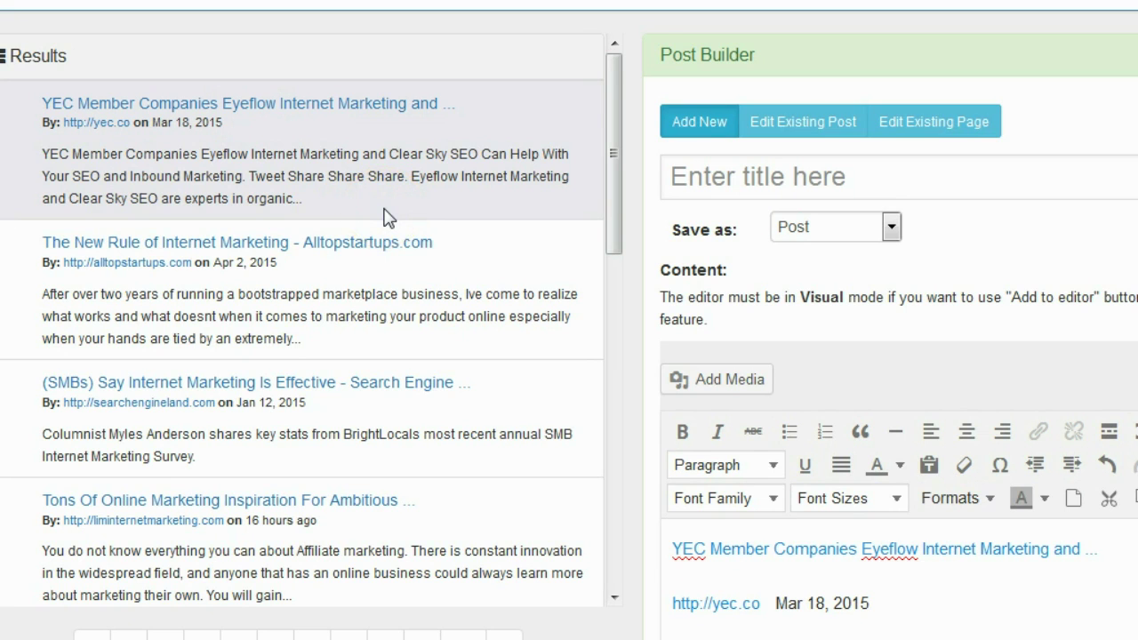
{"action": "scroll", "coordinate": [386, 218], "scroll_direction": "down", "scroll_amount": 1}
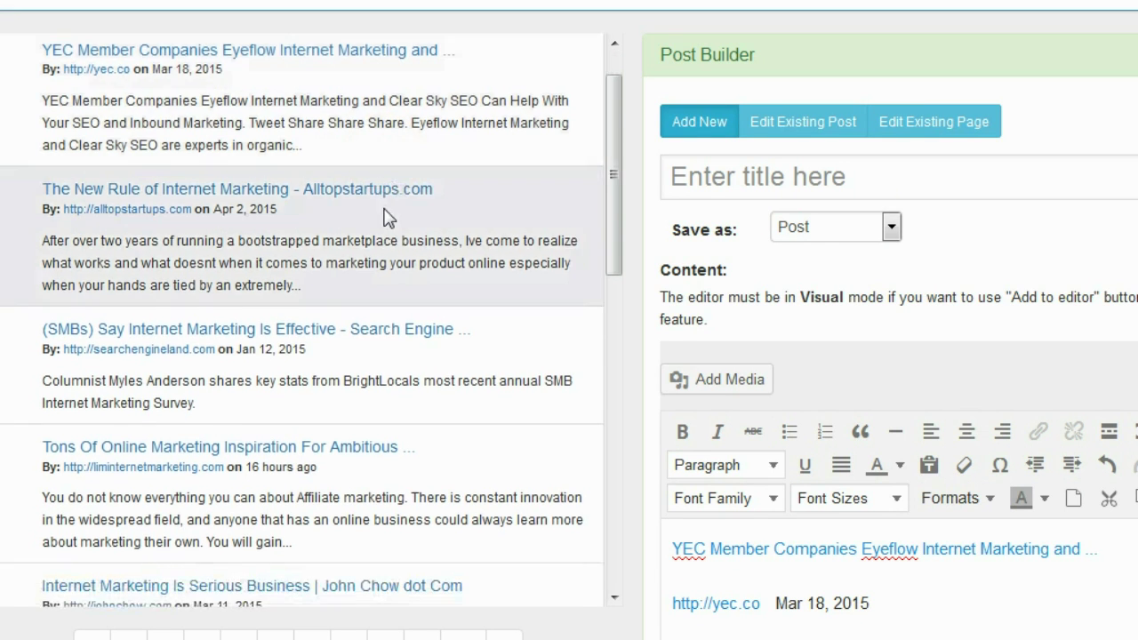
{"action": "scroll", "coordinate": [863, 223], "scroll_direction": "down", "scroll_amount": 3}
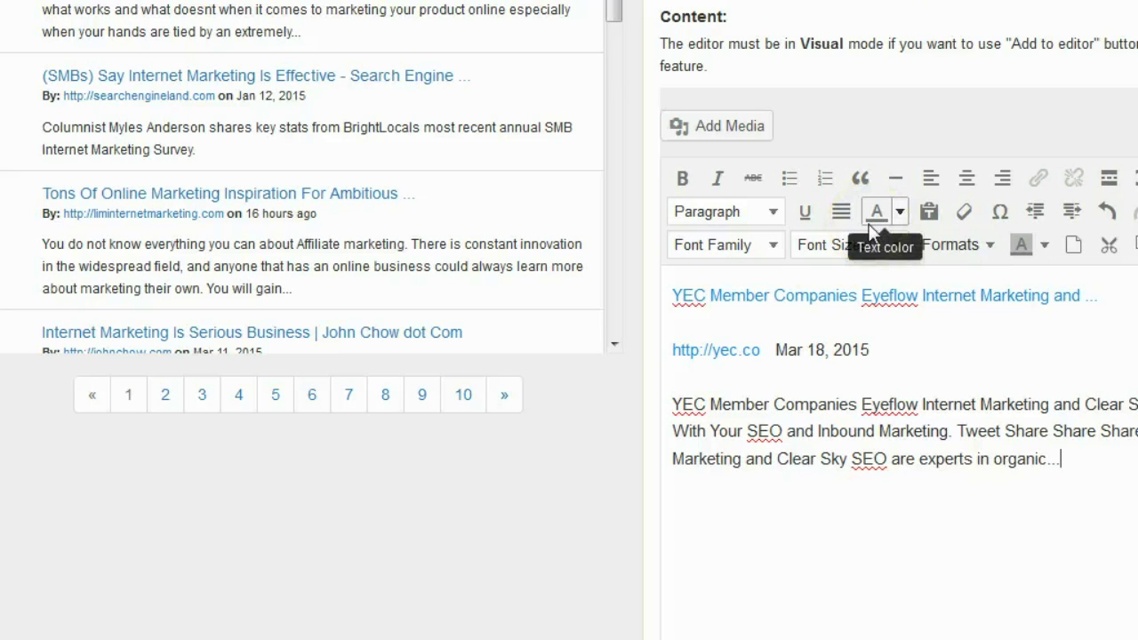
{"action": "scroll", "coordinate": [480, 249], "scroll_direction": "up", "scroll_amount": 1}
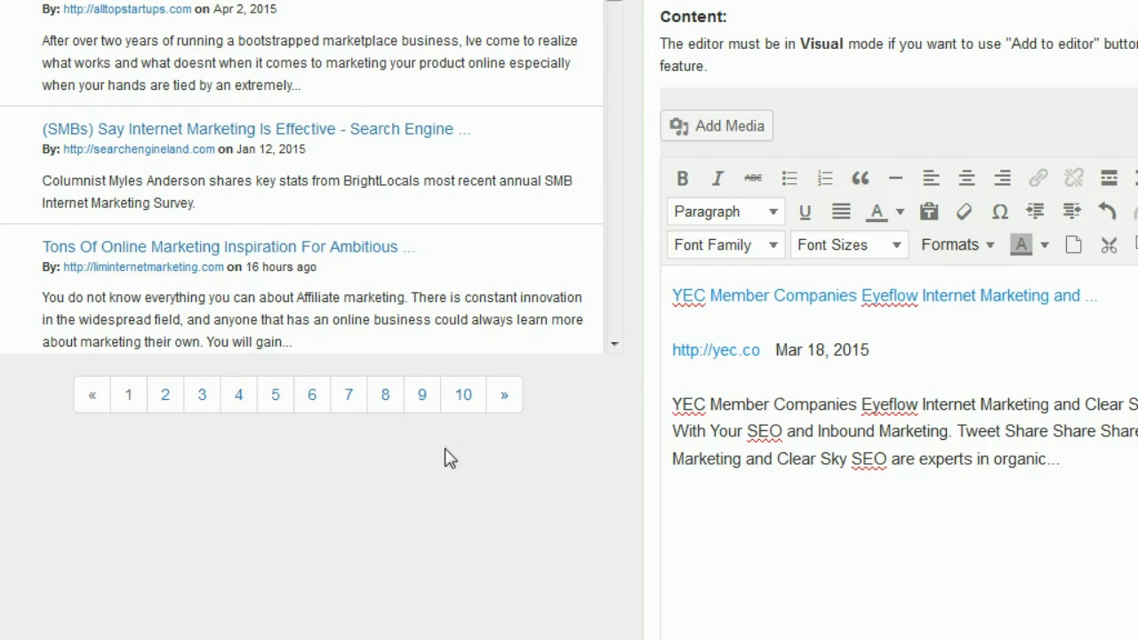
- Search Google News for "internet marketing" in Visual Curation
{"action": "left_click", "coordinate": [185, 546]}
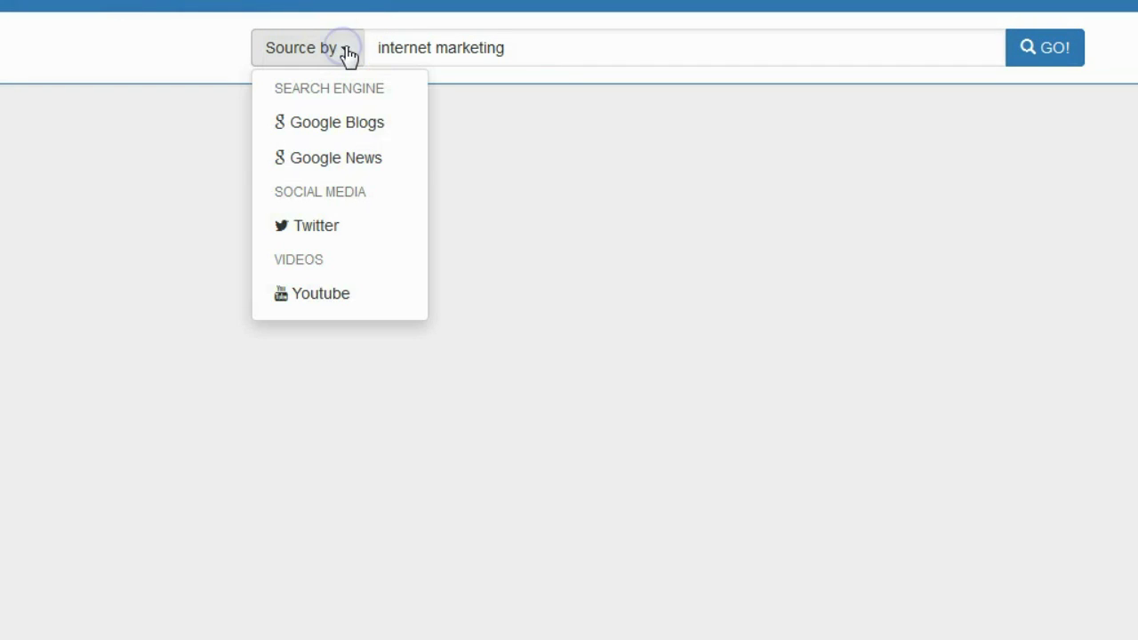
{"action": "left_click", "coordinate": [374, 160]}
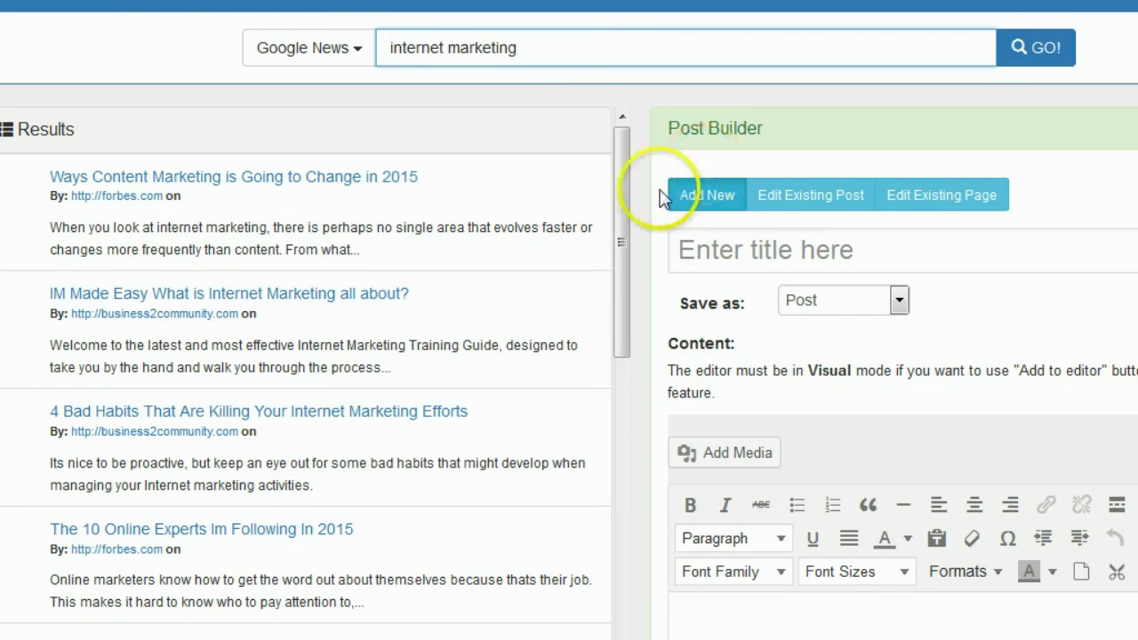
- Add the Forbes result "Ways Content Marketing is Going to Change in 2015" to the new post's content and review the inserted text
{"action": "scroll", "coordinate": [305, 258], "scroll_direction": "down", "scroll_amount": 1}
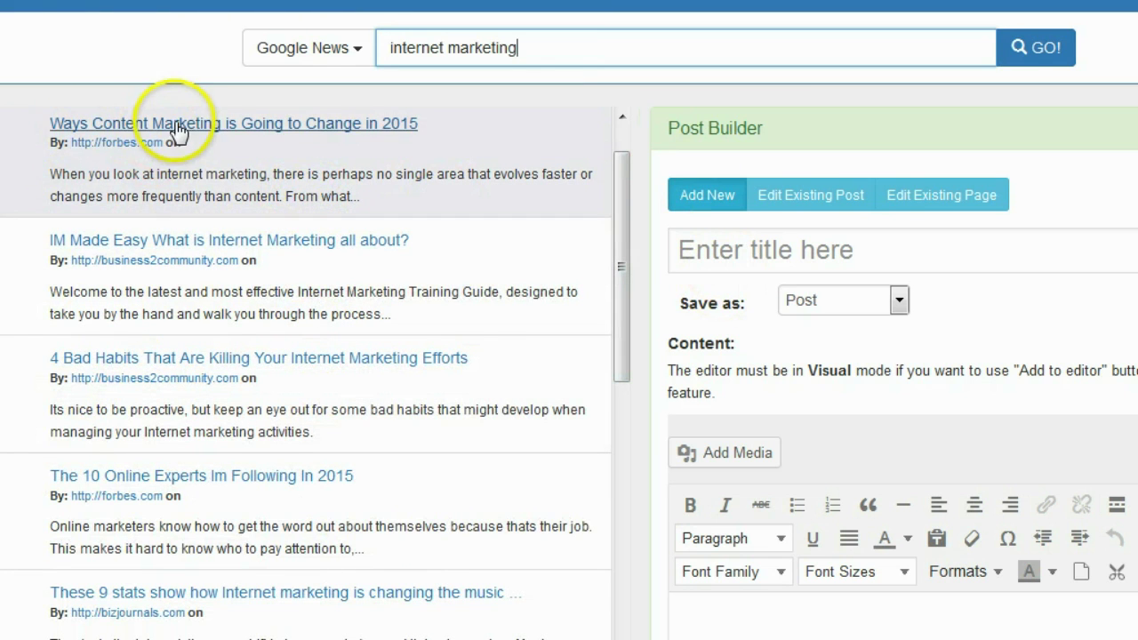
{"action": "left_click_drag", "start_coordinate": [27, 123], "coordinate": [243, 616]}
{"action": "scroll", "coordinate": [534, 560], "scroll_direction": "down", "scroll_amount": 3}
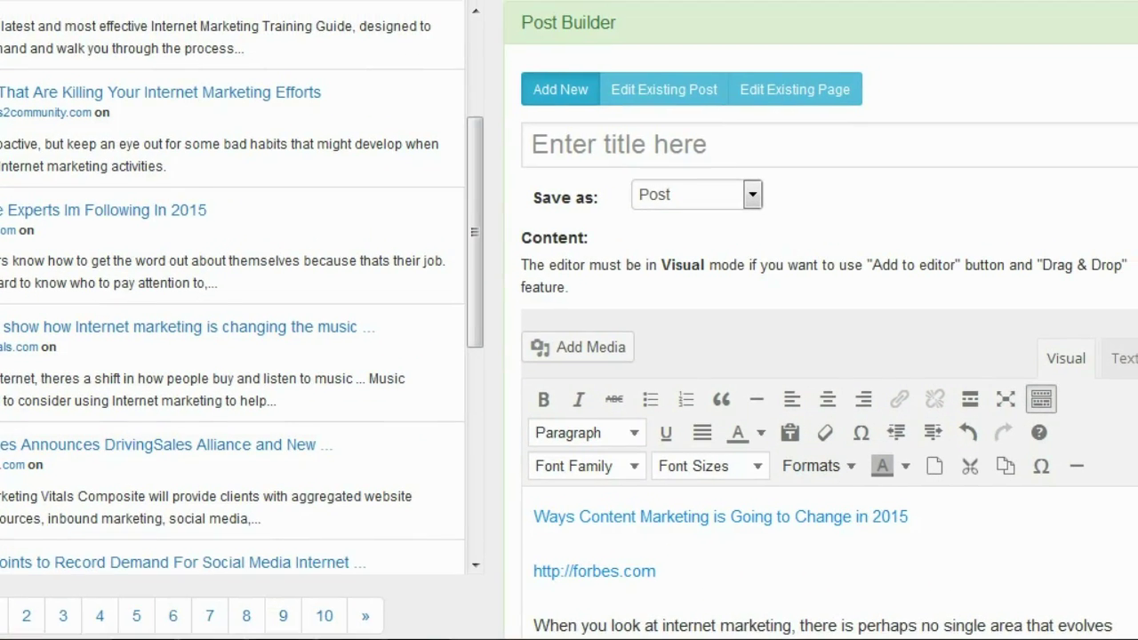
{"action": "scroll", "coordinate": [779, 200], "scroll_direction": "down", "scroll_amount": 4}
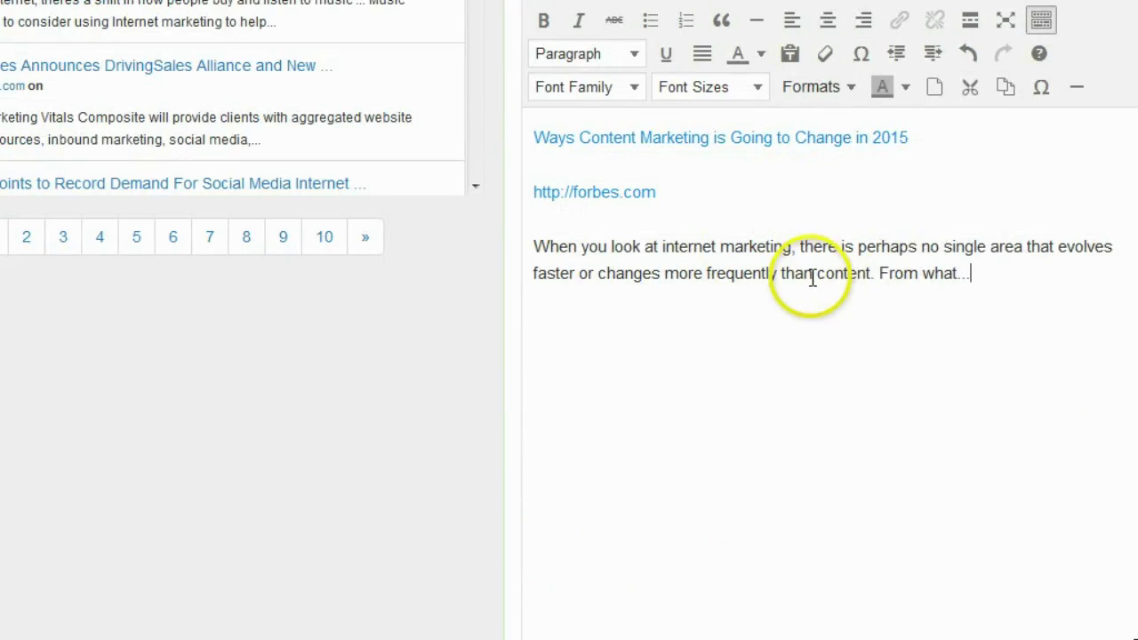
{"action": "scroll", "coordinate": [812, 278], "scroll_direction": "up", "scroll_amount": 3}
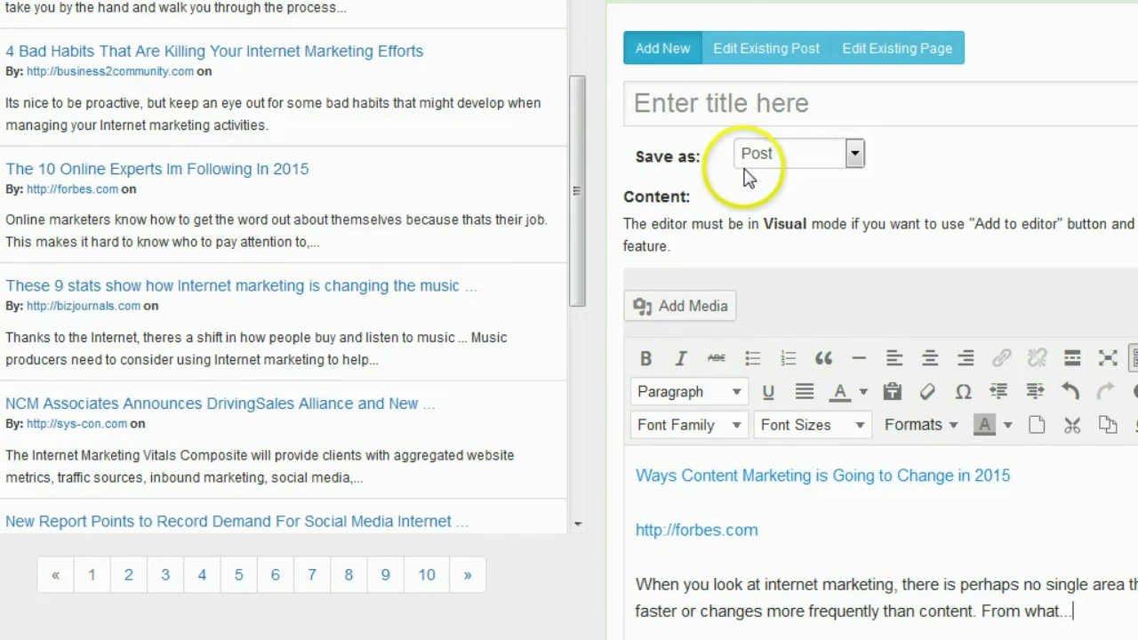
{"action": "scroll", "coordinate": [724, 158], "scroll_direction": "up", "scroll_amount": 2}
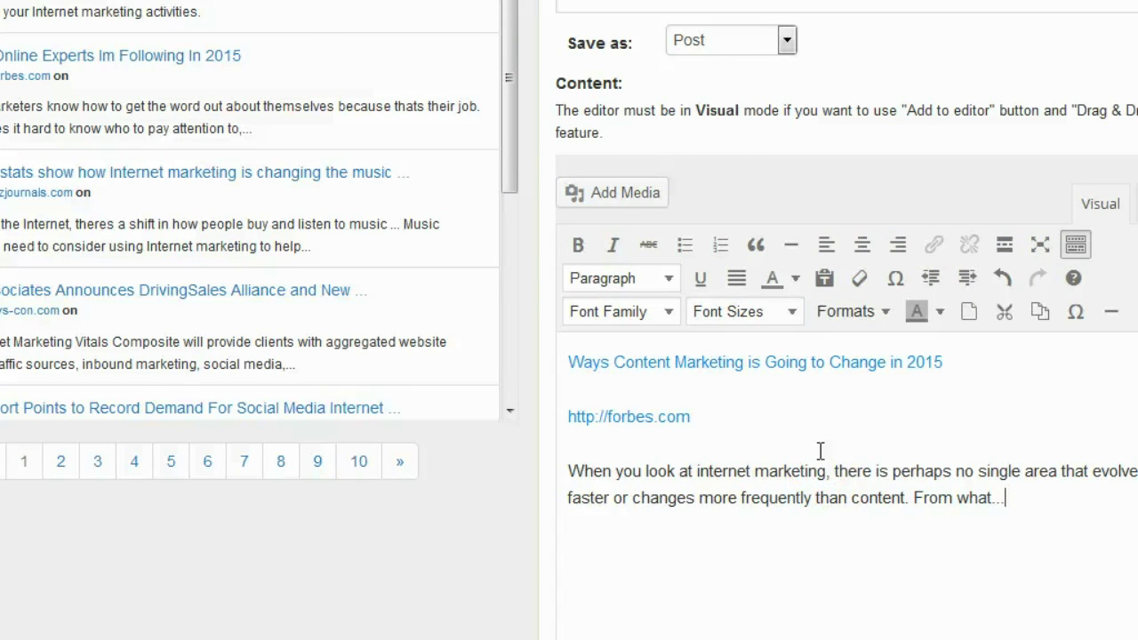
{"action": "scroll", "coordinate": [820, 455], "scroll_direction": "up", "scroll_amount": 3}
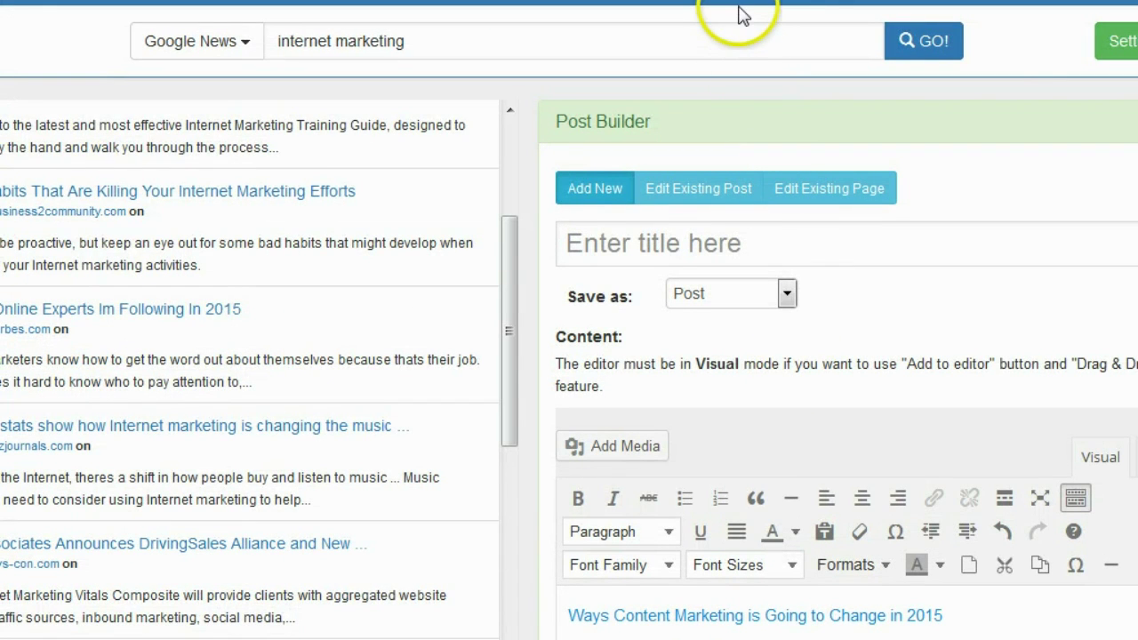